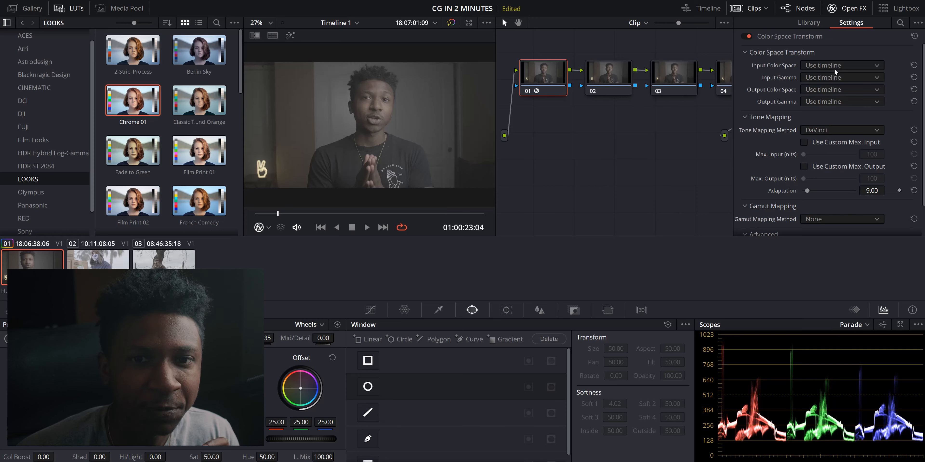
- Configure node 01's Color Space Transform with Rec.2020 input color space, FujiFilm F-Log input gamma and Luminance Mapping tone mapping
left_click(840, 65)
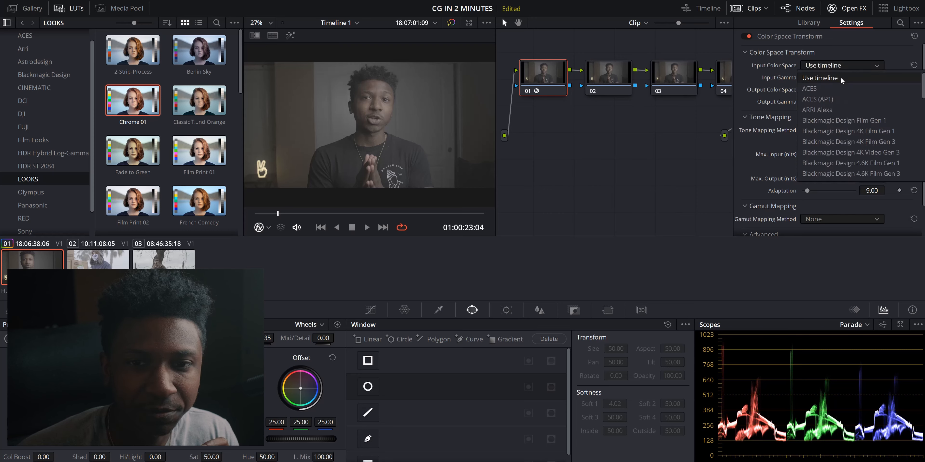
scroll(842, 104, "down", 2)
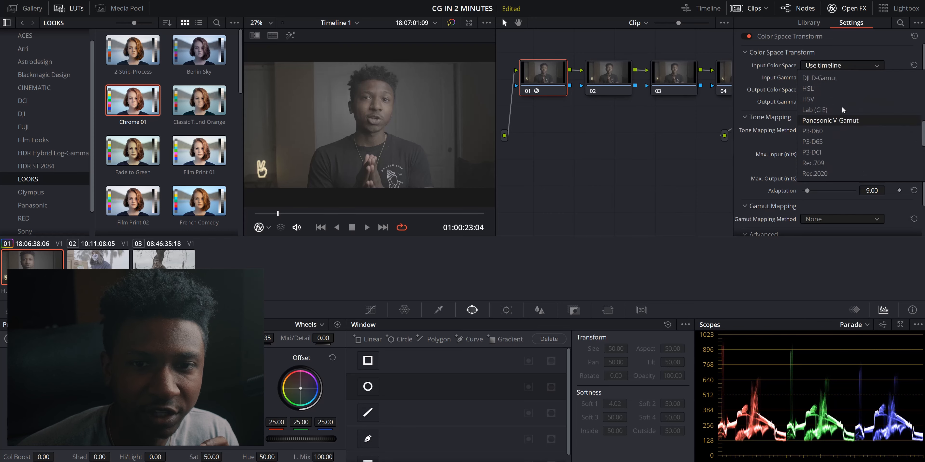
left_click(829, 172)
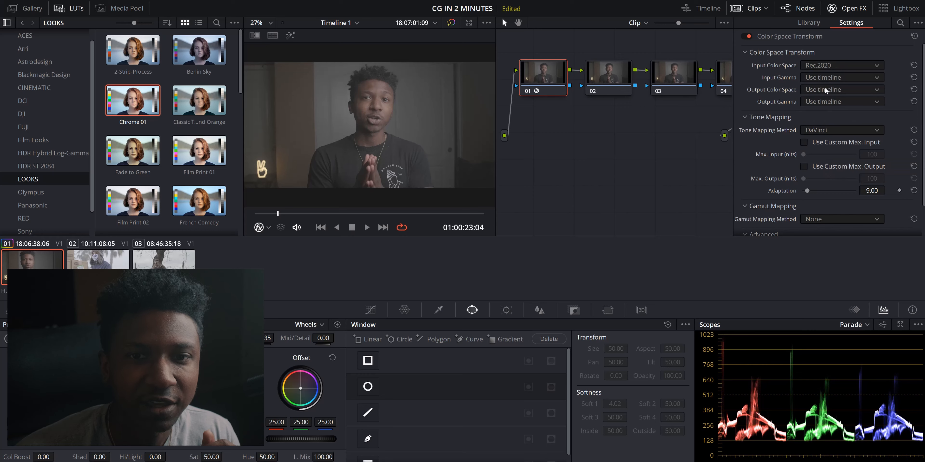
left_click(825, 78)
scroll(840, 137, "down", 5)
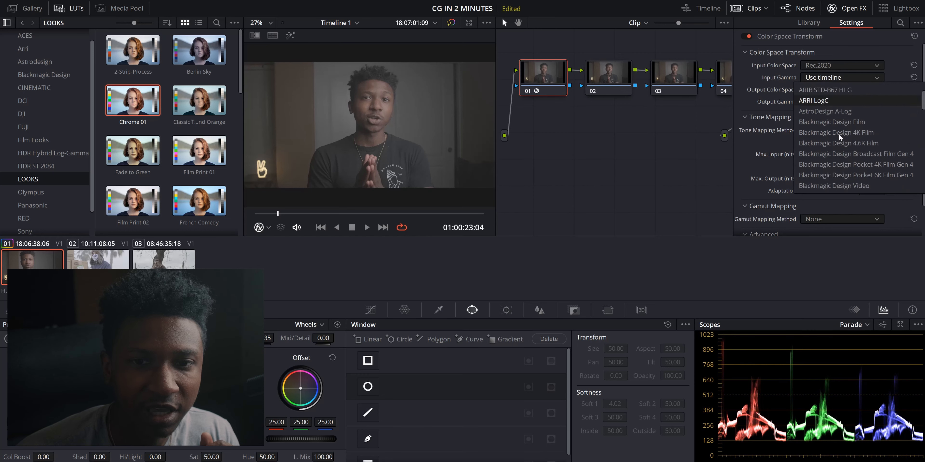
left_click(842, 166)
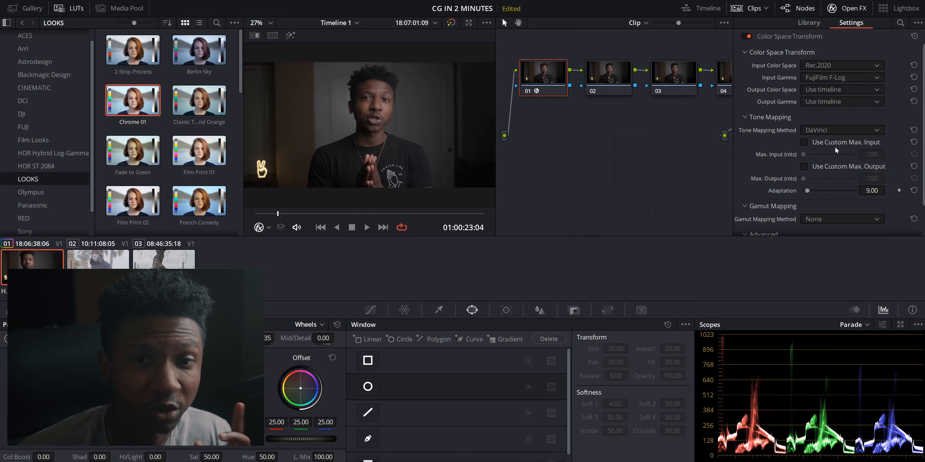
left_click(832, 130)
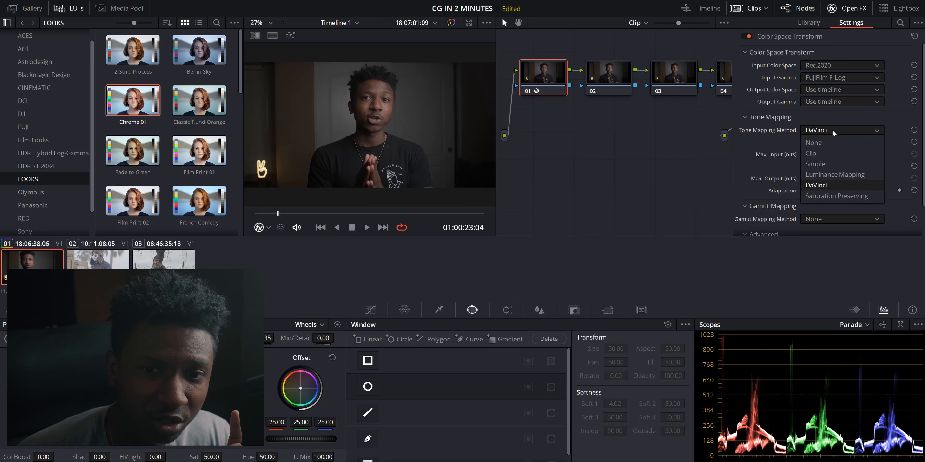
left_click(830, 175)
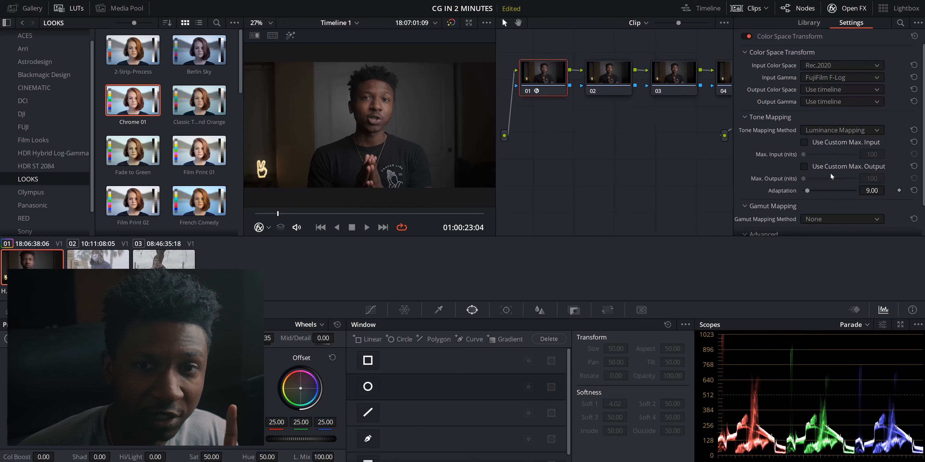
- Add a circular window to node 02, centred over the man's face at about pan 50.64, tilt 54.47, with softness about 20.78
left_click(602, 83)
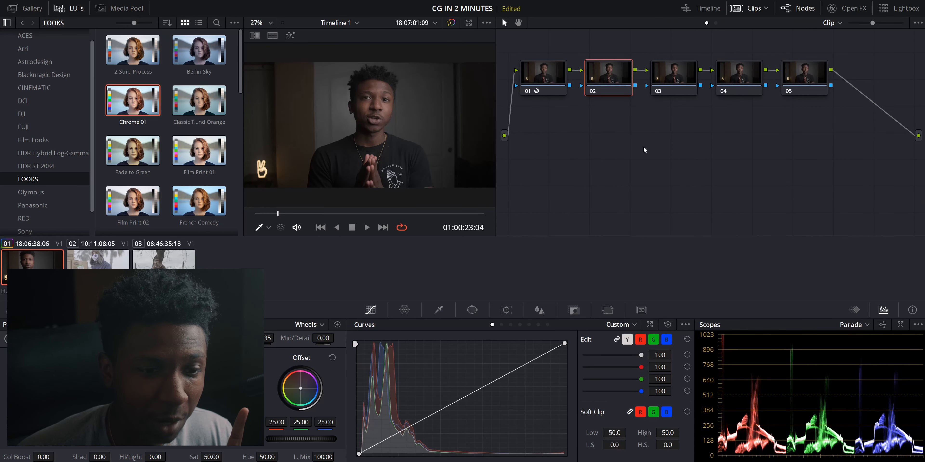
left_click(472, 309)
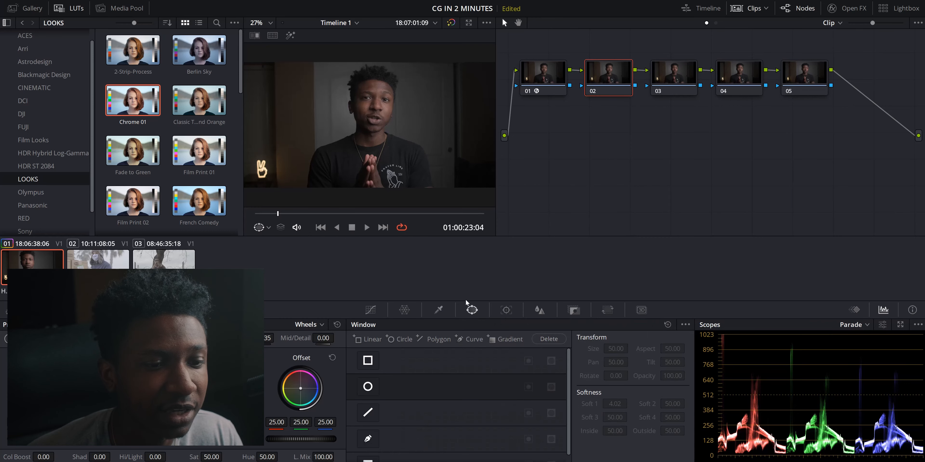
left_click(368, 386)
left_click_drag(383, 148, 397, 107)
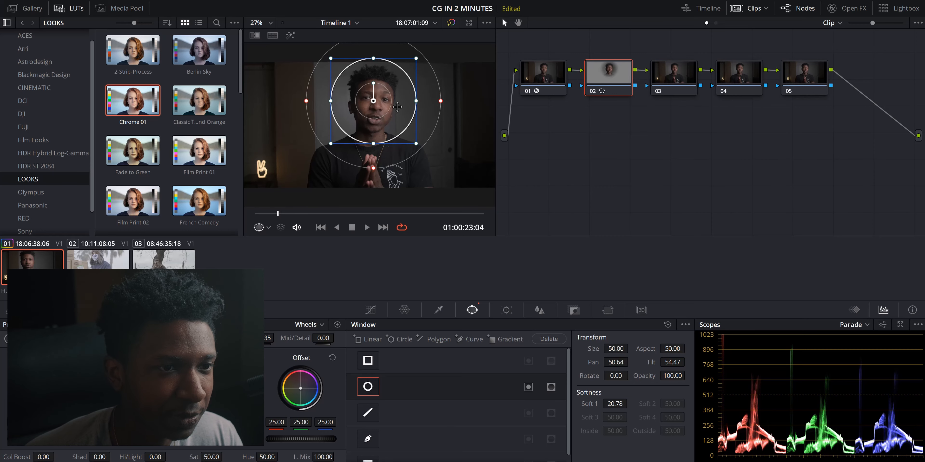
- Invert node 02's circular window and darken the surroundings by lowering Offset to 22.90
left_click(530, 389)
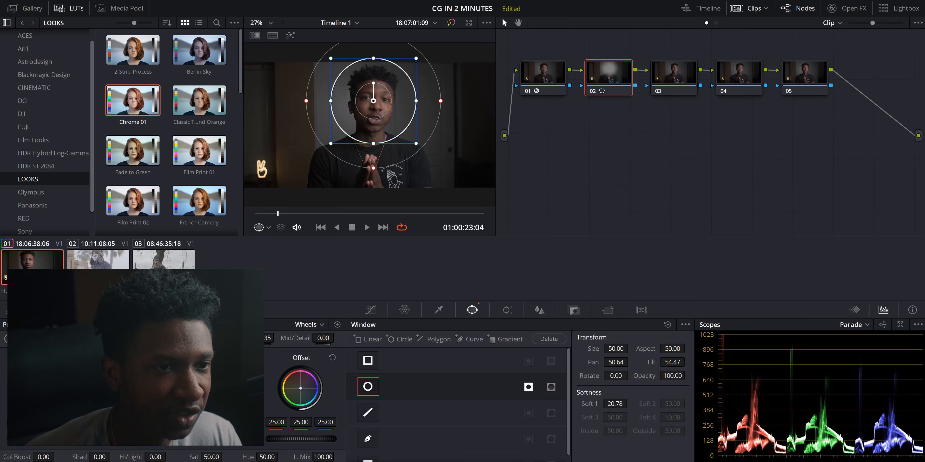
left_click_drag(301, 439, 291, 439)
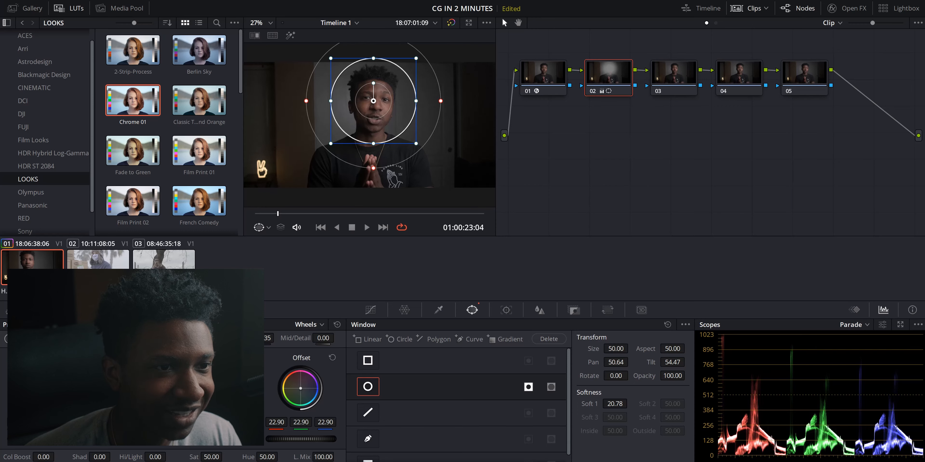
left_click(371, 314)
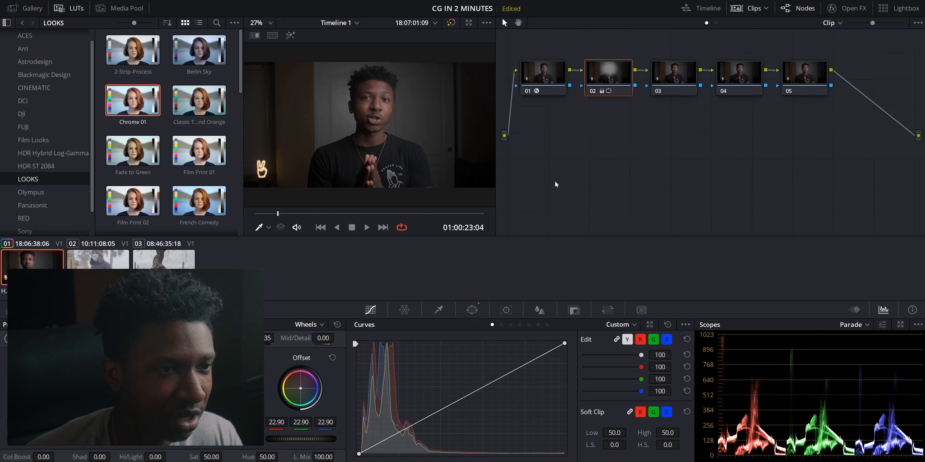
left_click(592, 90)
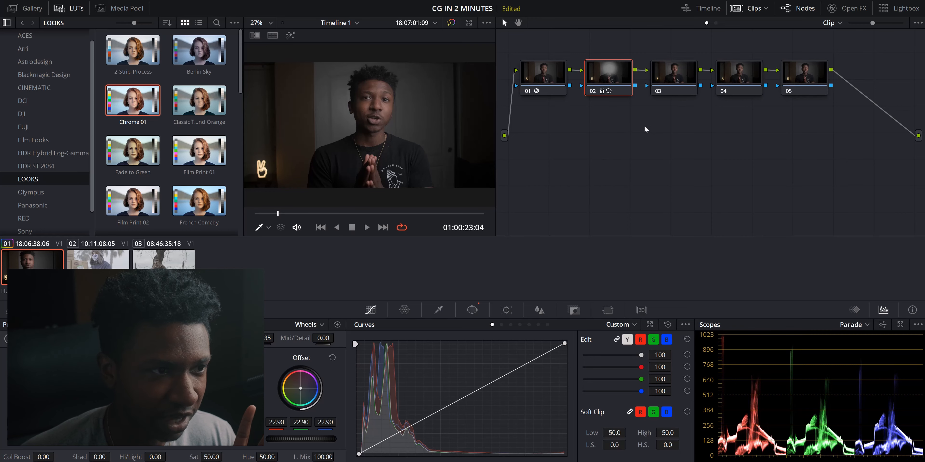
- Apply the "Classic T...nd Orange" look LUT to node 03
left_click(670, 76)
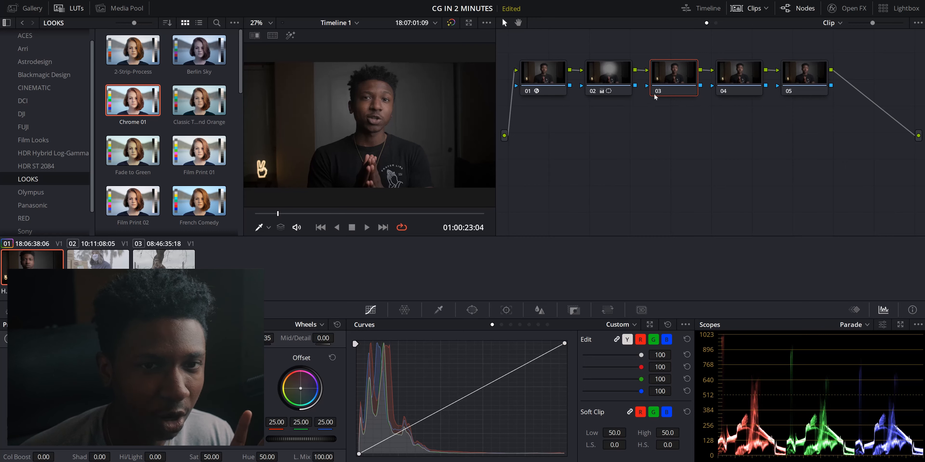
double_click(214, 112)
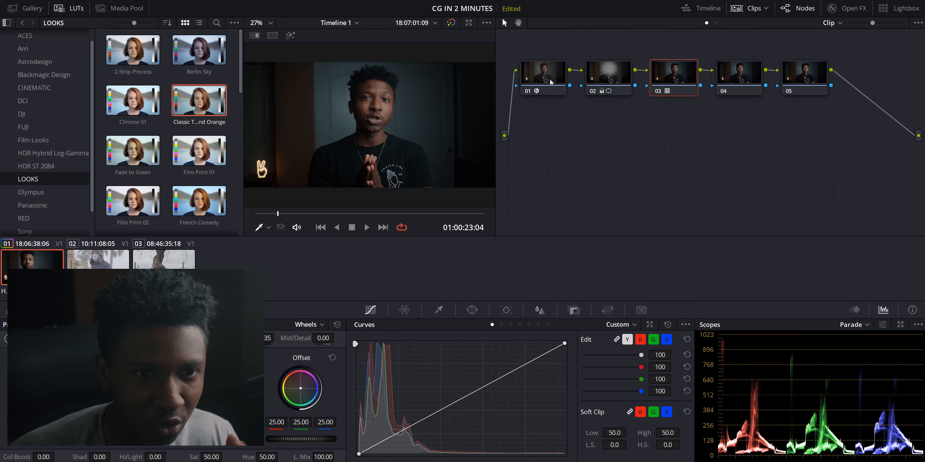
- Lift the black point slightly on node 01's custom curve and play part of the clip to check the grade
left_click(540, 79)
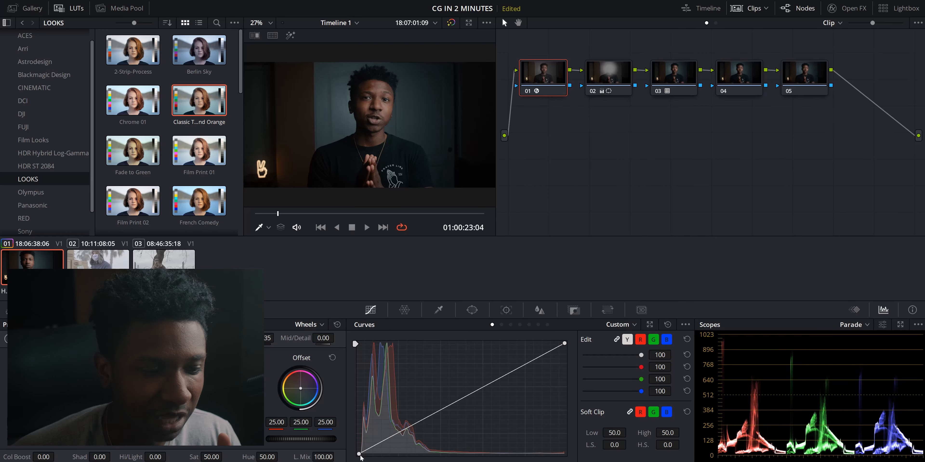
left_click_drag(359, 455, 358, 453)
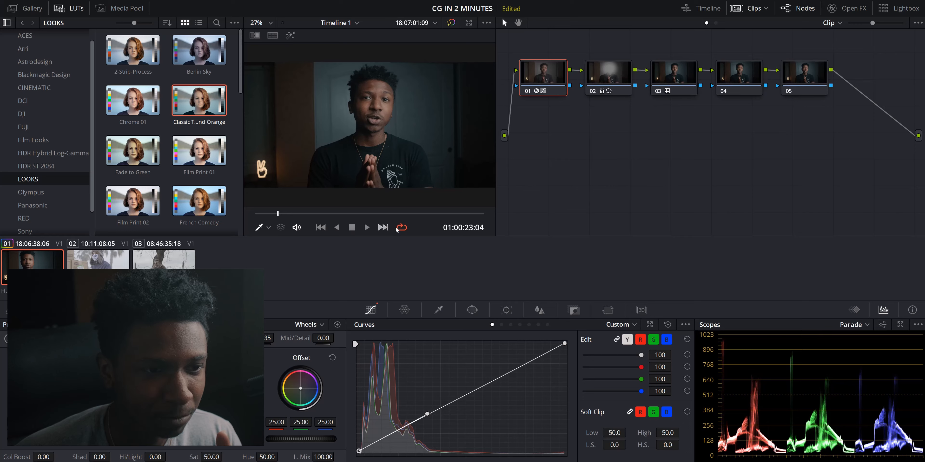
left_click(366, 227)
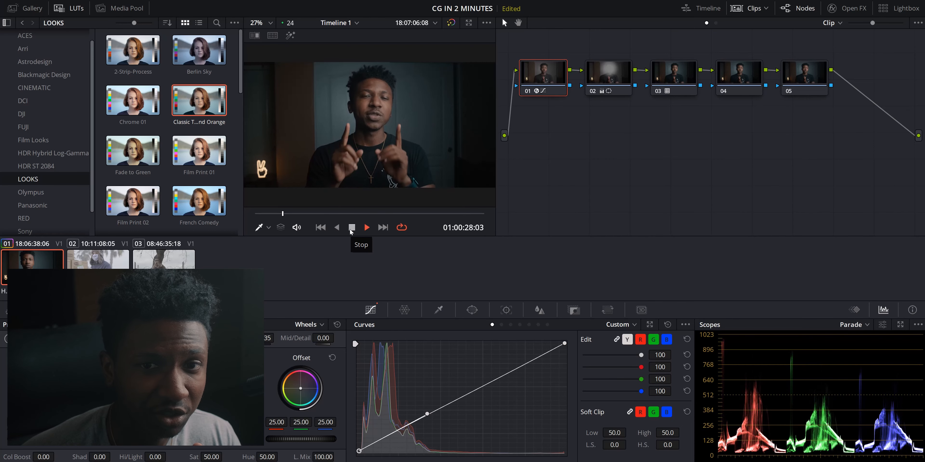
left_click(350, 229)
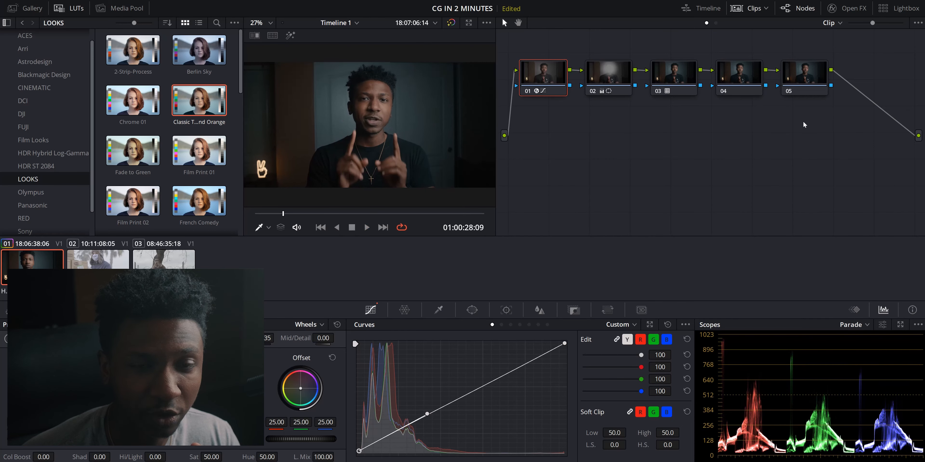
- Delete the unused nodes 04 and 05 from the clip's node graph
left_click_drag(804, 124, 741, 87)
right_click(742, 82)
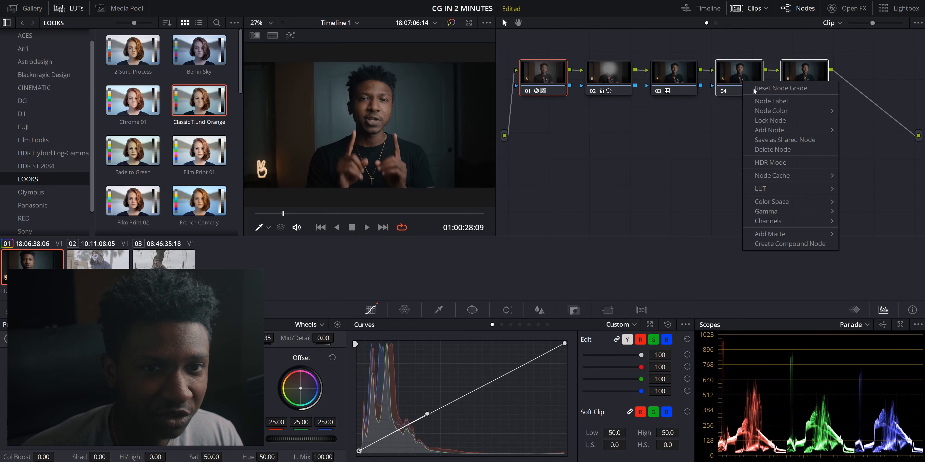
left_click(810, 151)
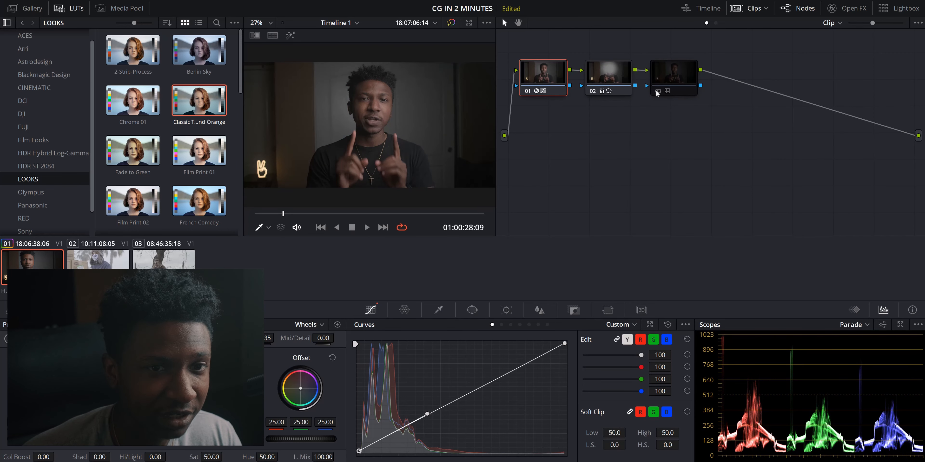
- Disable nodes 03, 02 and 01 and re-enable them one by one to compare the graded and original image
left_click(656, 91)
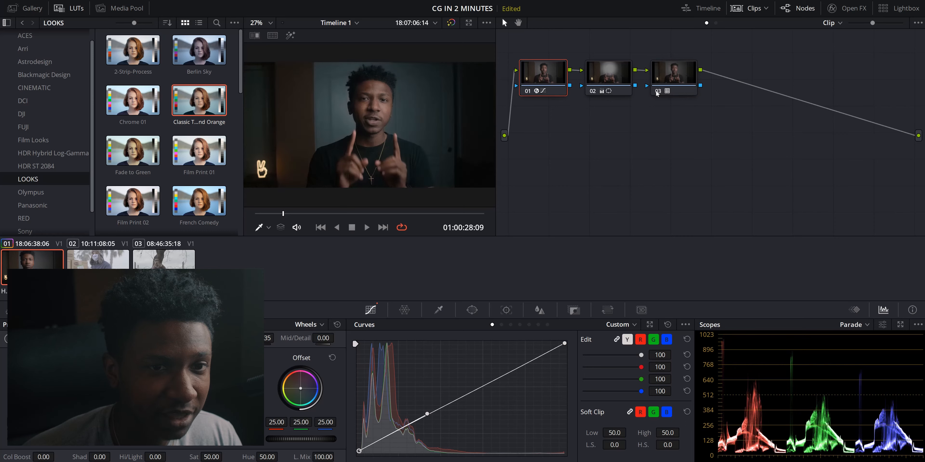
left_click(656, 91)
left_click(592, 92)
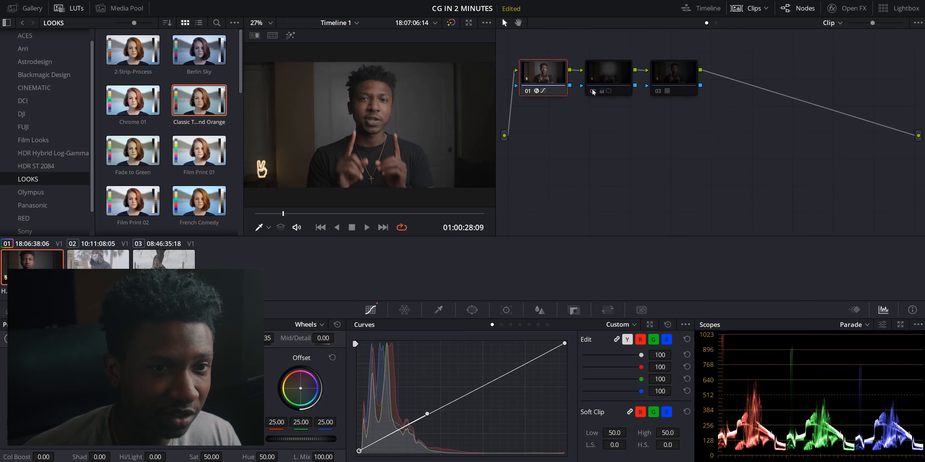
left_click(528, 91)
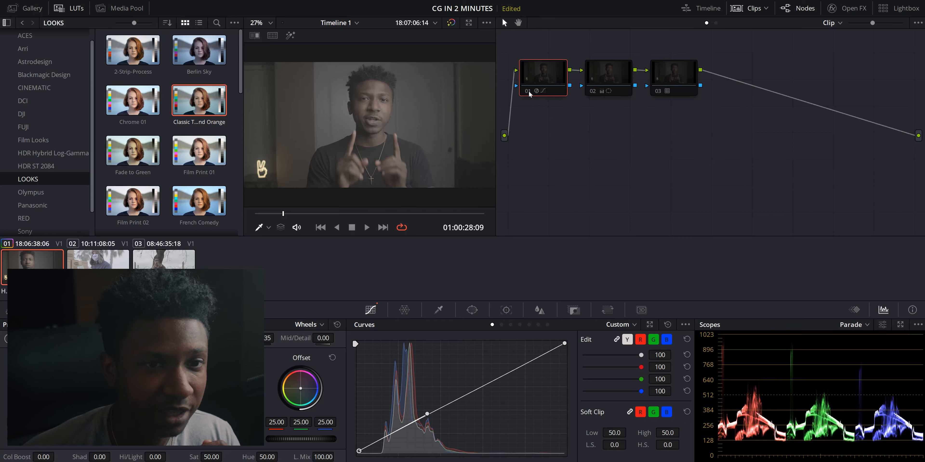
left_click(528, 91)
left_click(594, 91)
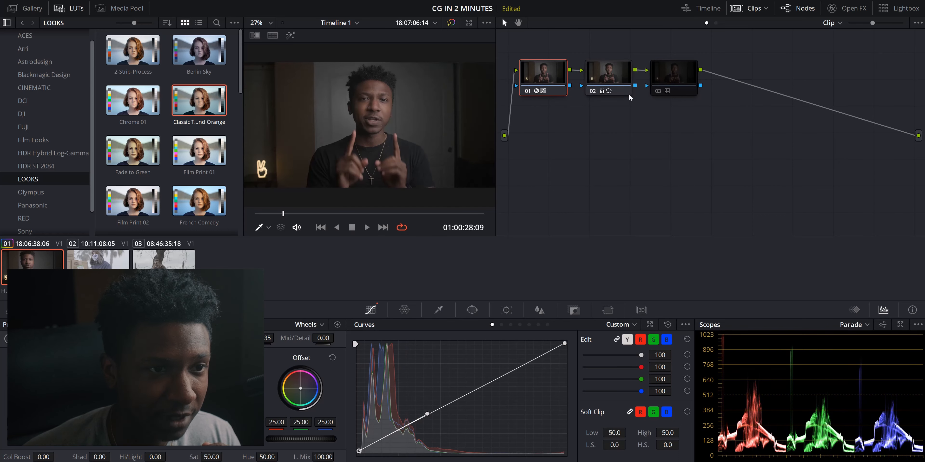
left_click(659, 92)
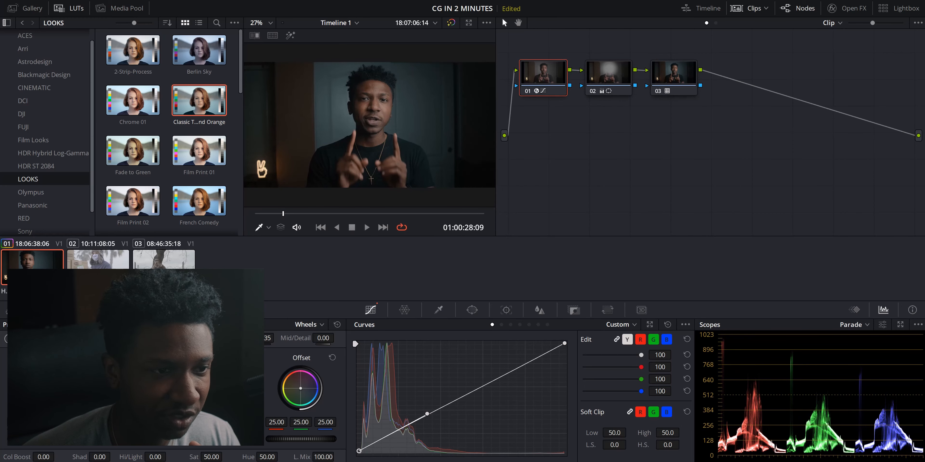
- Switch to the second clip, move to the frame at 01:03:58:17, and add three serial nodes after node 01
key("Down")
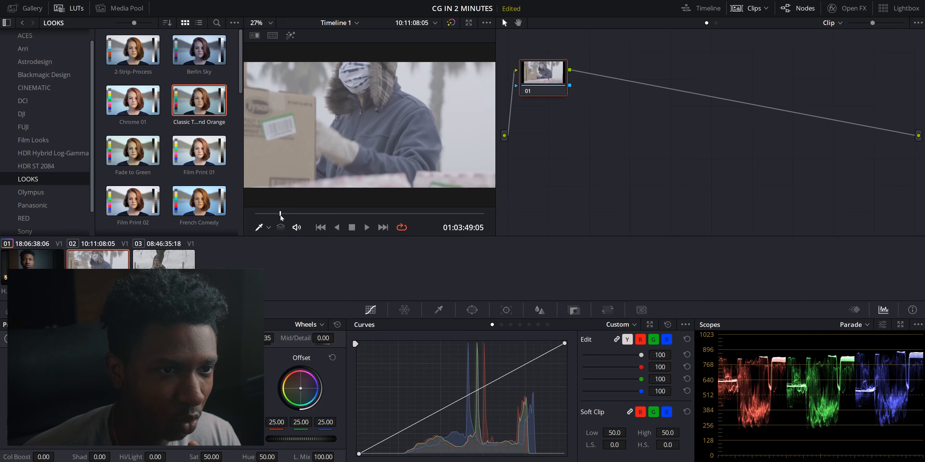
left_click_drag(281, 214, 316, 214)
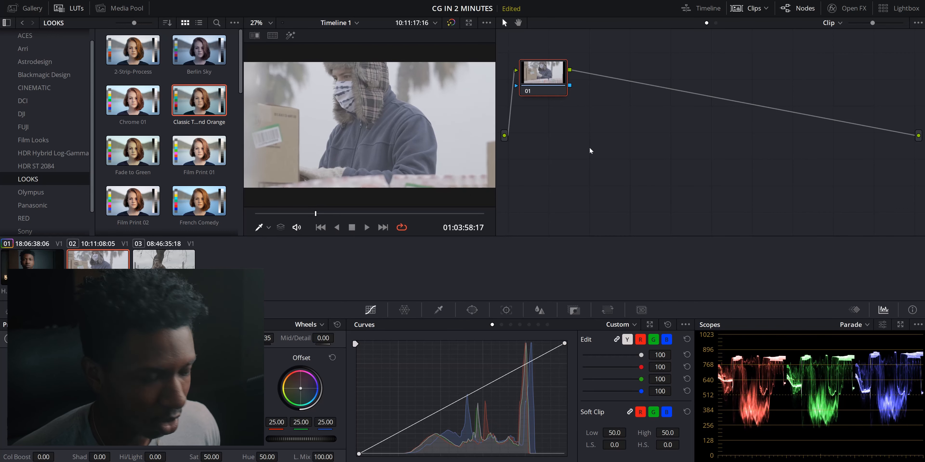
key("alt+s")
key("alt+s")
key("alt+s")
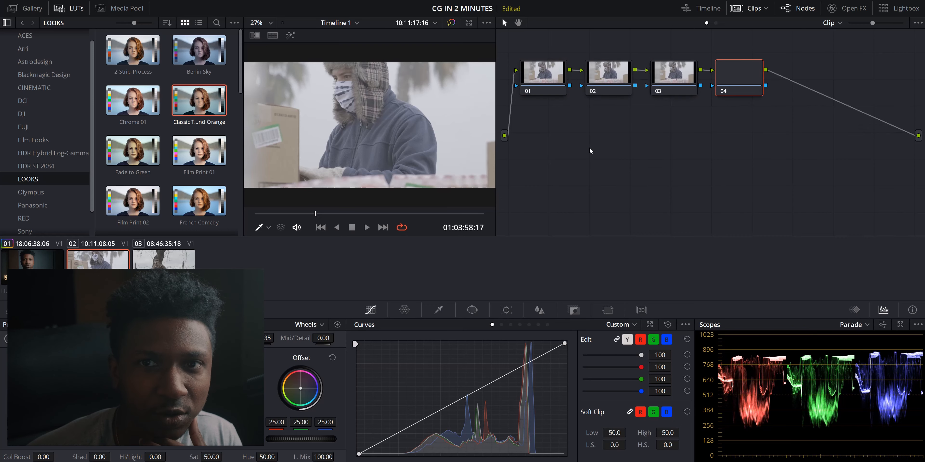
- Apply the Color Space Transform effect to node 01 of the second clip
left_click(546, 78)
left_click(849, 8)
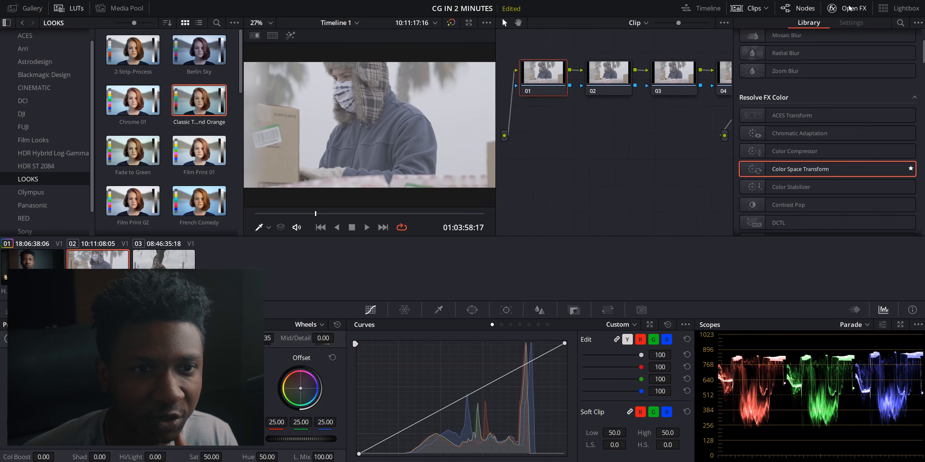
left_click_drag(825, 168, 554, 81)
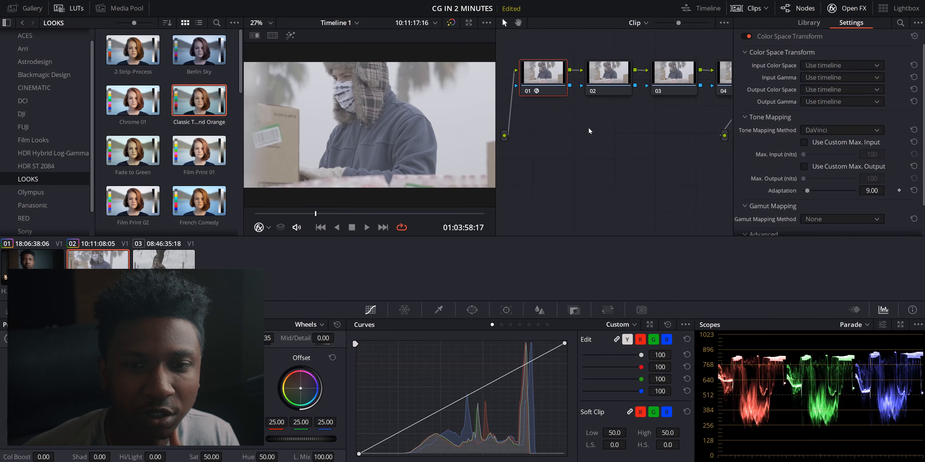
- Set the second clip's Color Space Transform to Rec.2020 input color space and FujiFilm F-Log input gamma
left_click(861, 61)
scroll(846, 95, "down", 3)
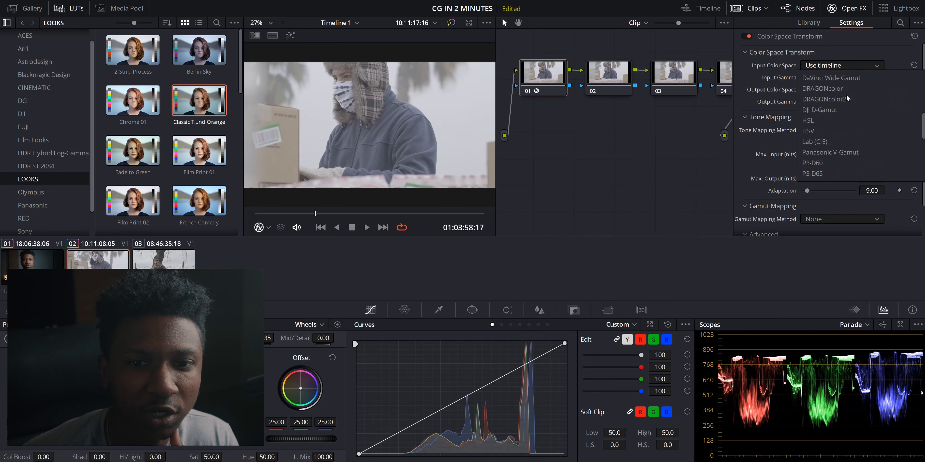
left_click(822, 173)
left_click(832, 78)
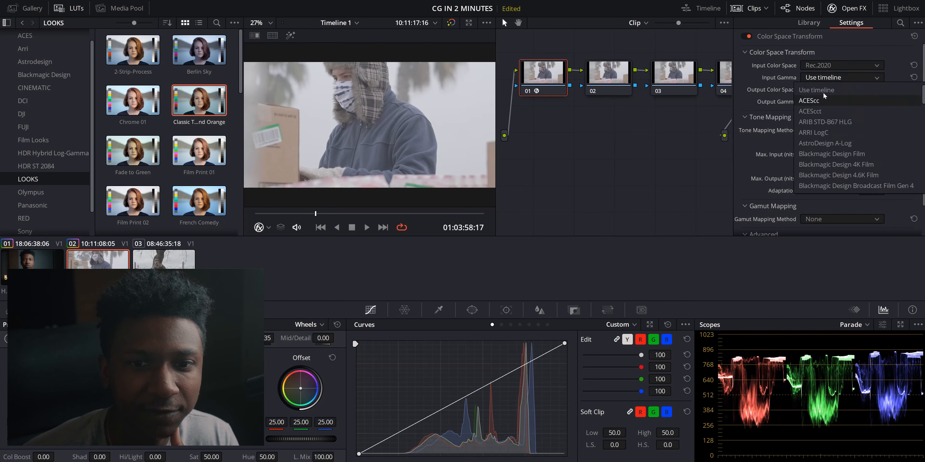
scroll(848, 146, "down", 3)
left_click(830, 166)
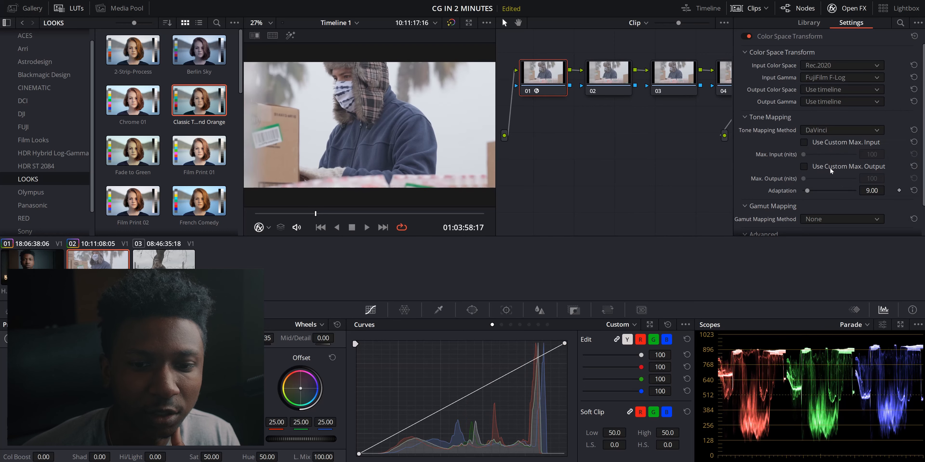
- Set the second clip's Color Space Transform tone mapping method to Luminance Mapping and hide the effect settings
left_click(815, 130)
left_click(847, 174)
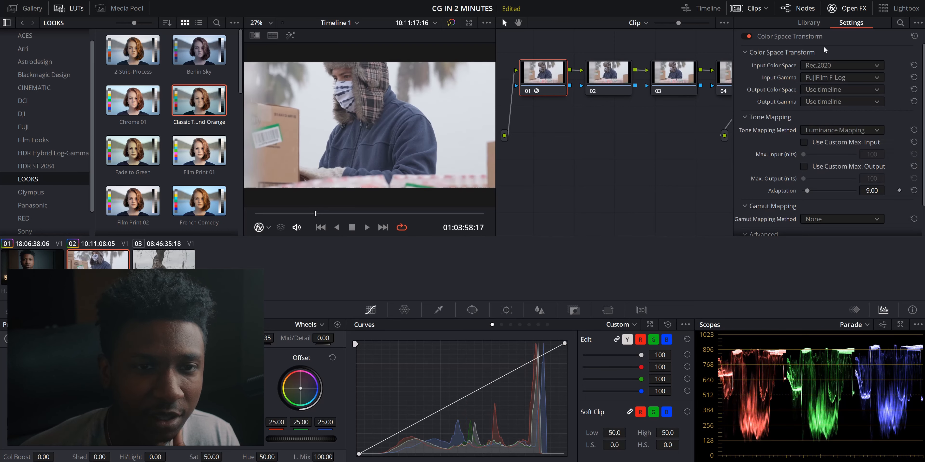
left_click(831, 8)
- Deepen the shadows by pulling the custom curve's black point inward on node 02 and slightly pulling in only the blue curve's on node 03
left_click(611, 90)
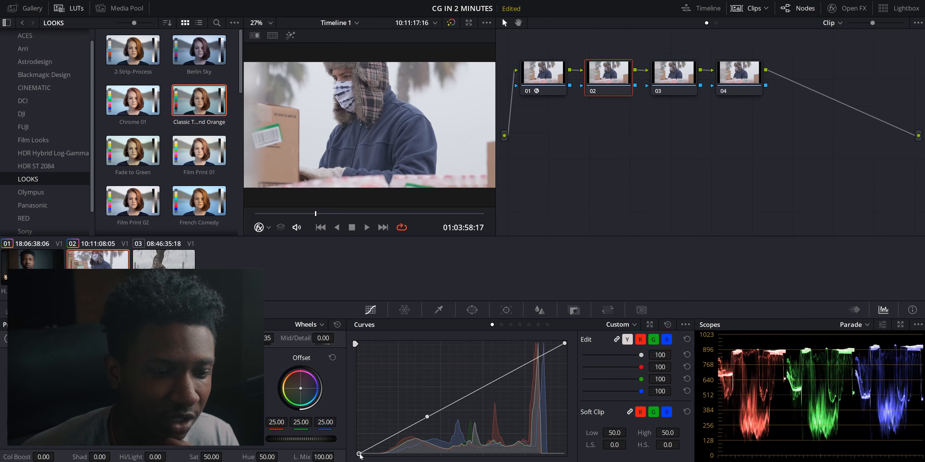
left_click_drag(360, 455, 386, 454)
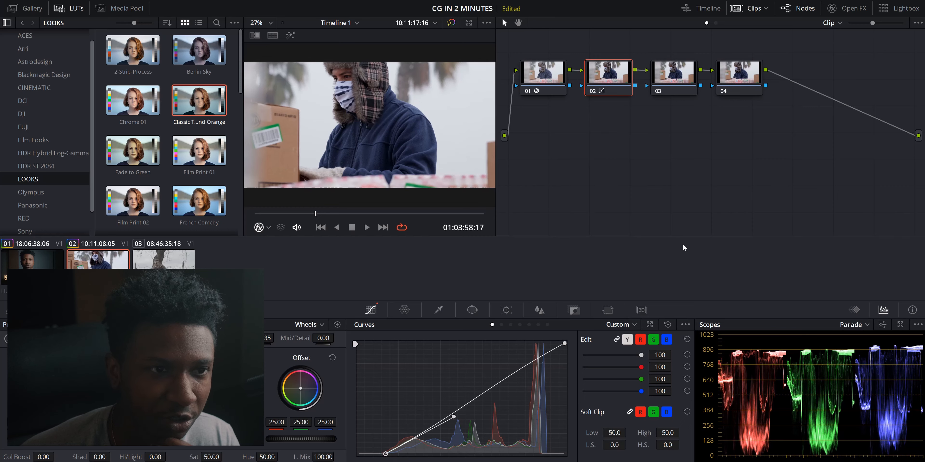
left_click(666, 81)
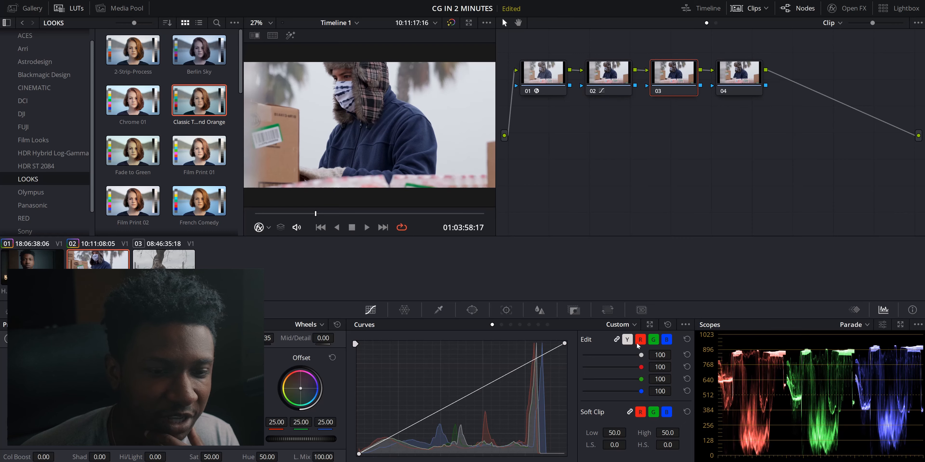
left_click(666, 340)
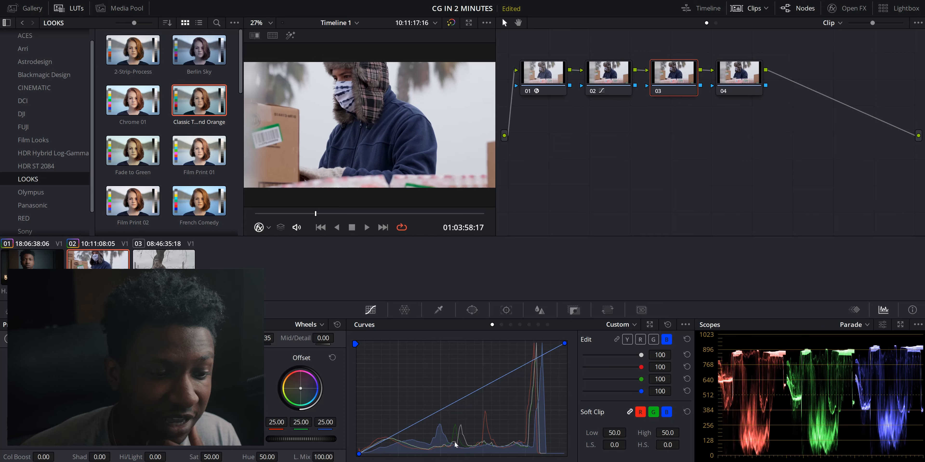
mouse_move(359, 455)
left_mouse_down()
mouse_move(389, 459)
mouse_move(371, 461)
left_mouse_up()
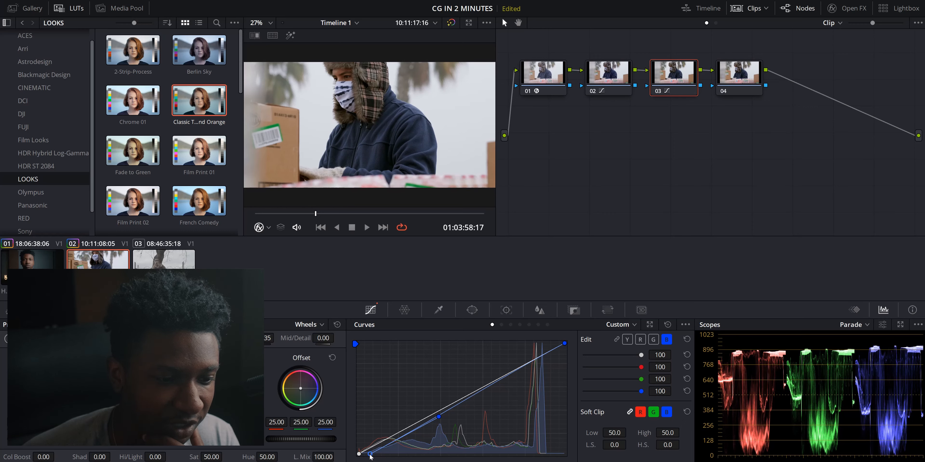
left_click_drag(371, 456, 369, 455)
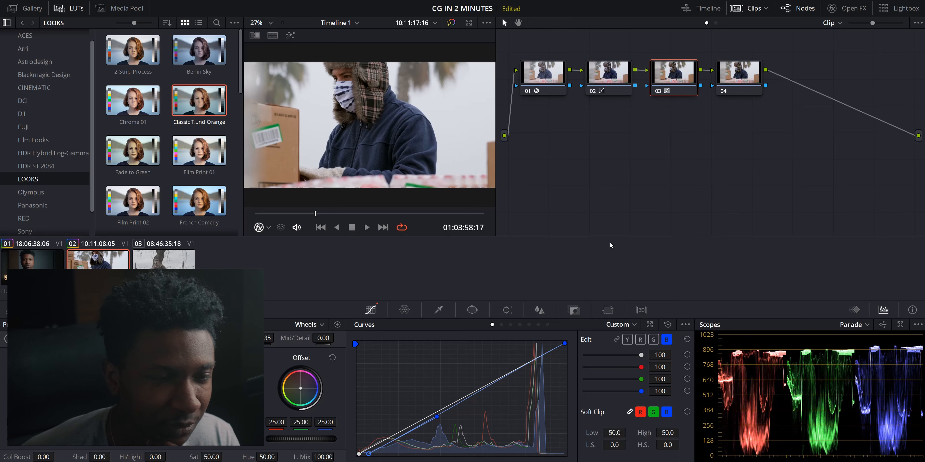
- Add serial node 05 after node 04 and shift node 04's Gain color balance slightly toward a warm tone
left_click(733, 83)
key("alt+s")
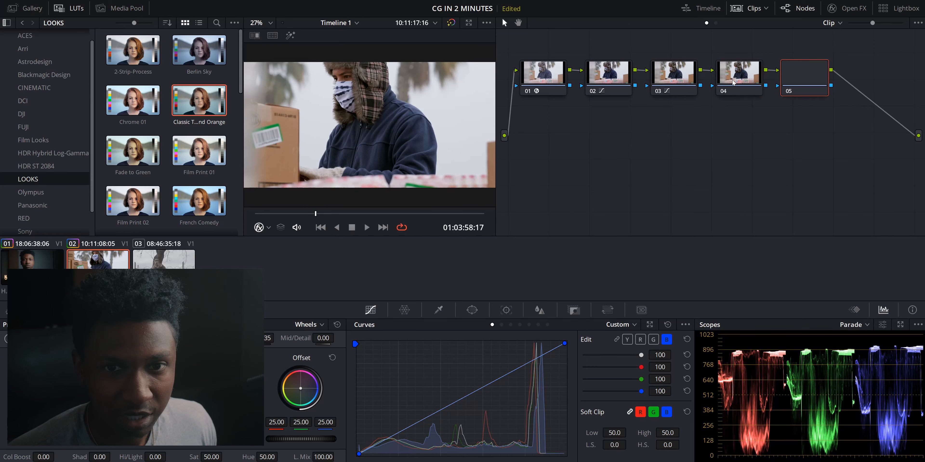
left_click(733, 83)
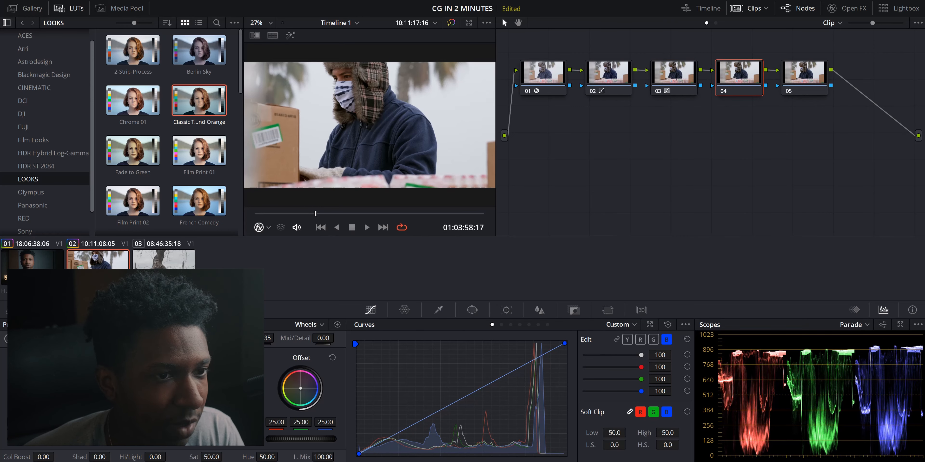
left_click_drag(215, 388, 212, 387)
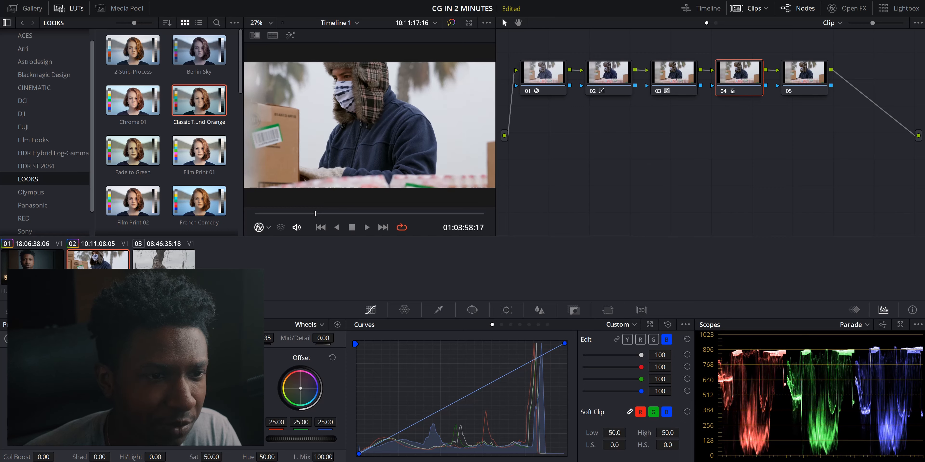
- Add an inverted circular window around the man's head on node 05, at about pan 47.08, tilt 56.03 and softness 22.52
left_click(802, 80)
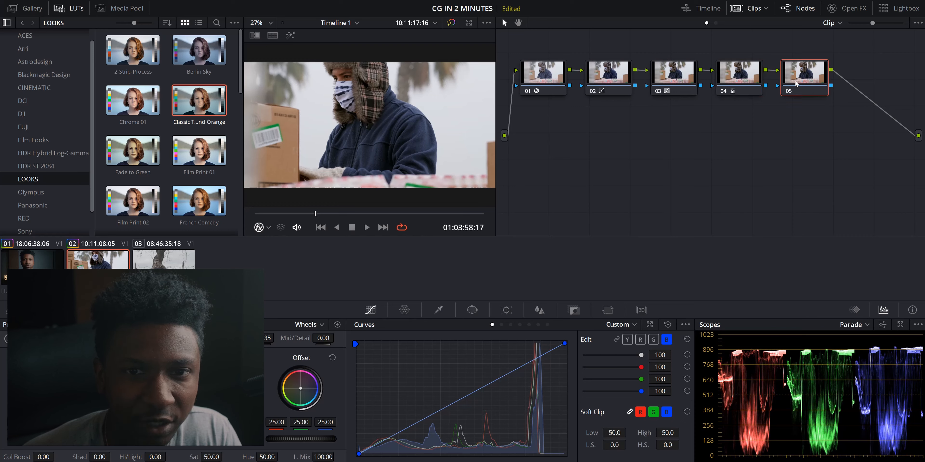
left_click(473, 311)
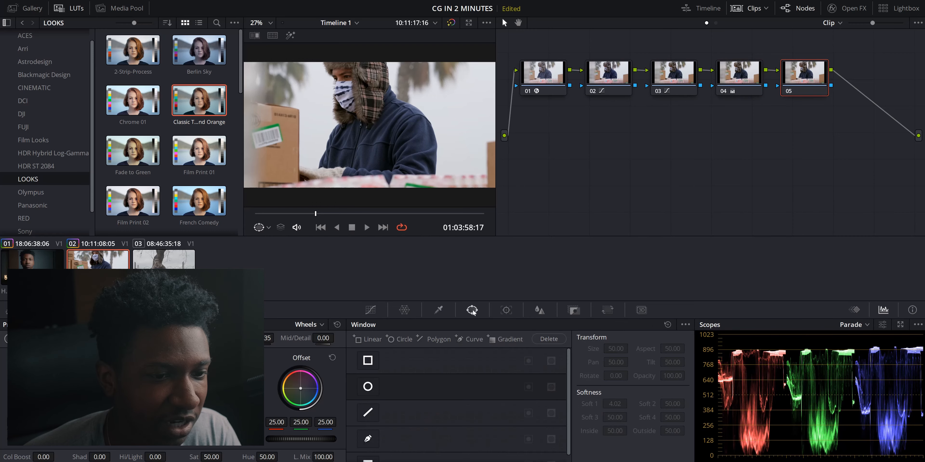
left_click(366, 387)
left_click_drag(392, 144, 347, 90)
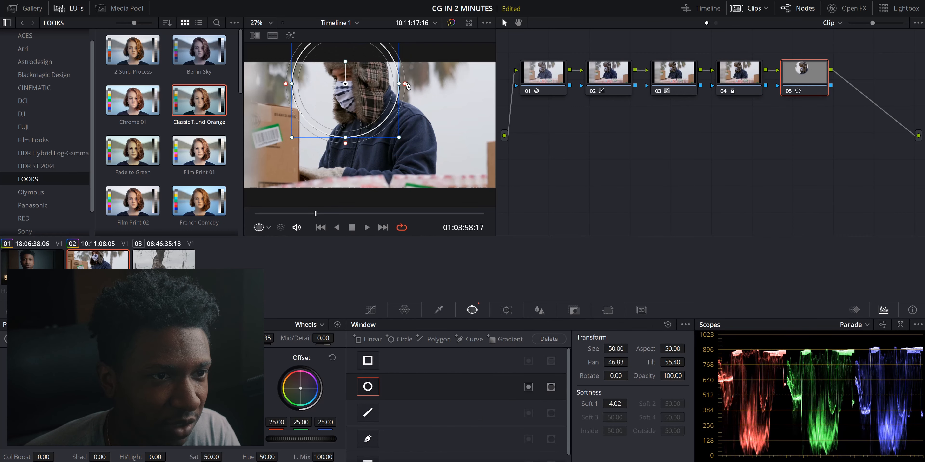
left_click_drag(406, 84, 432, 86)
left_click_drag(376, 96, 378, 92)
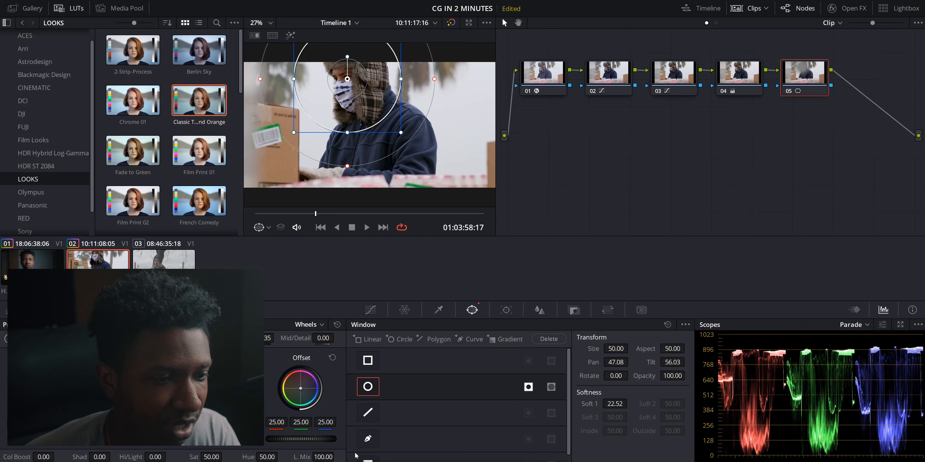
- Darken the area outside node 05's window by lowering its Offset to 14.35, toggling the node off and on to compare
left_click_drag(315, 445, 280, 445)
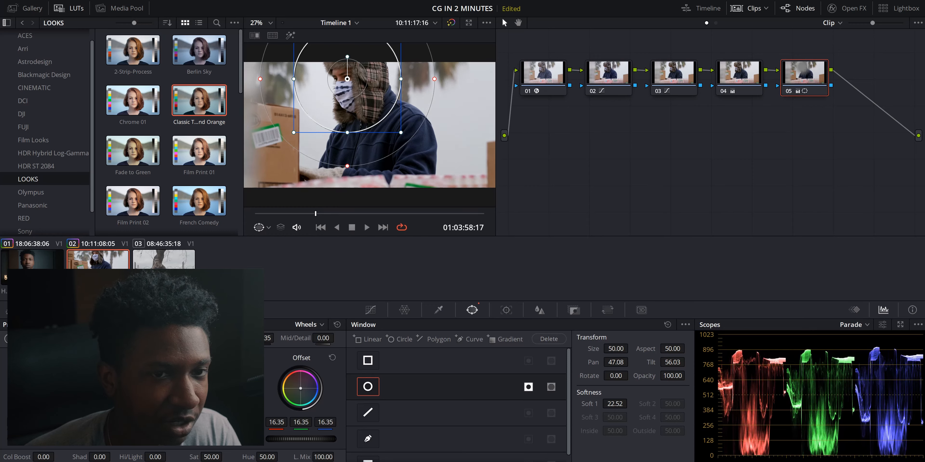
left_click(371, 310)
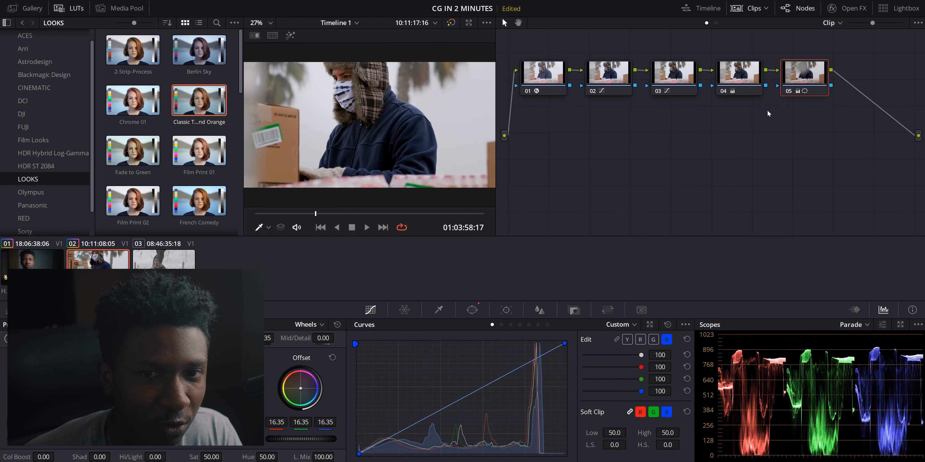
left_click(788, 92)
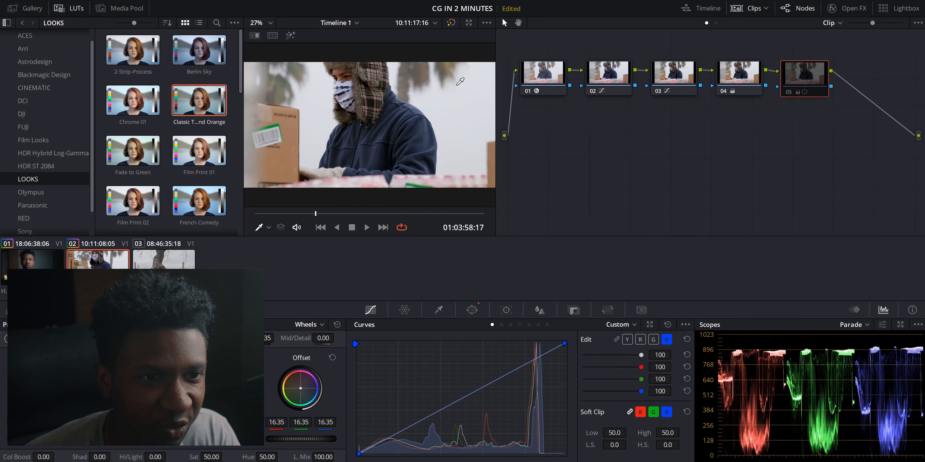
left_click(789, 92)
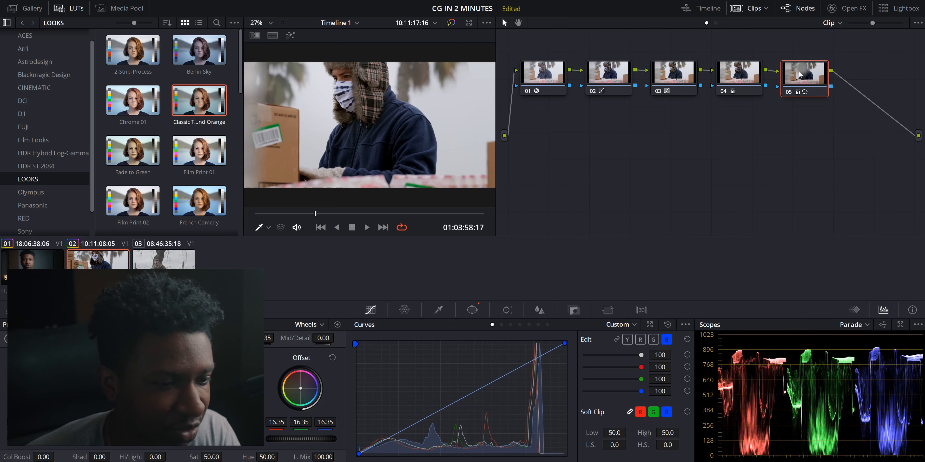
left_click_drag(313, 437, 297, 436)
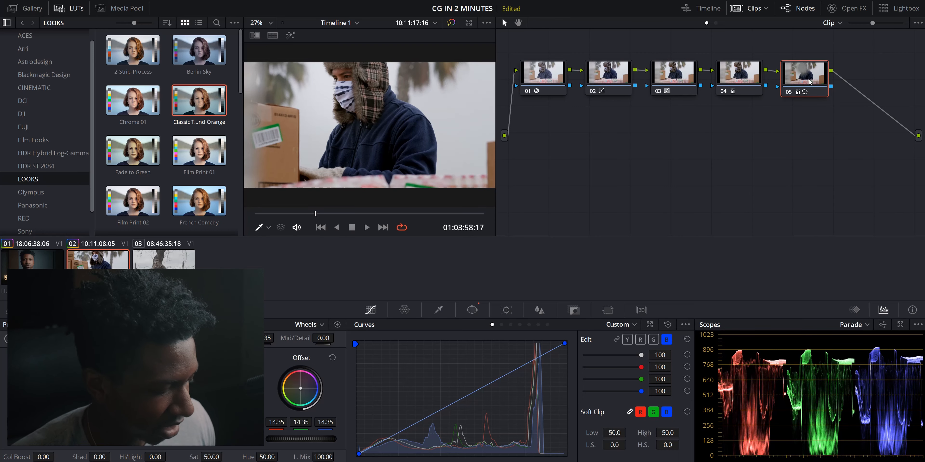
- Add serial node 06 and try the Chrome 01, Classic T...nd Orange and Vintage Chrome look LUTs on it
key("alt+s")
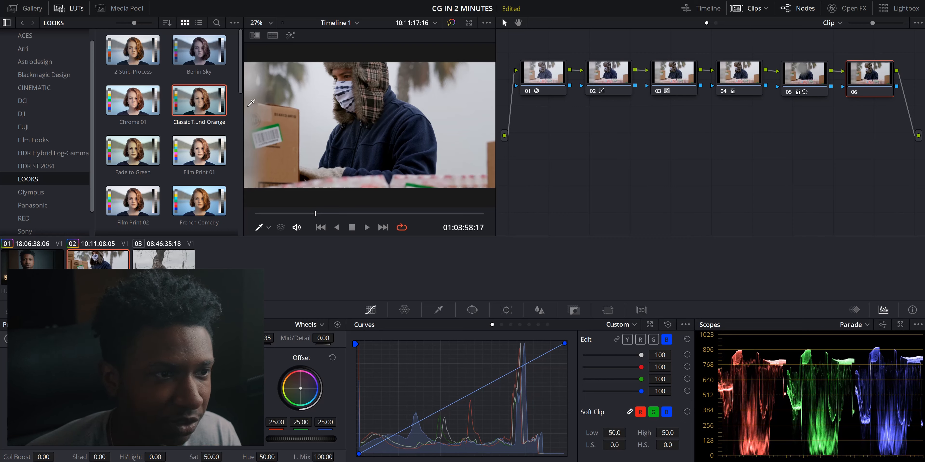
double_click(133, 100)
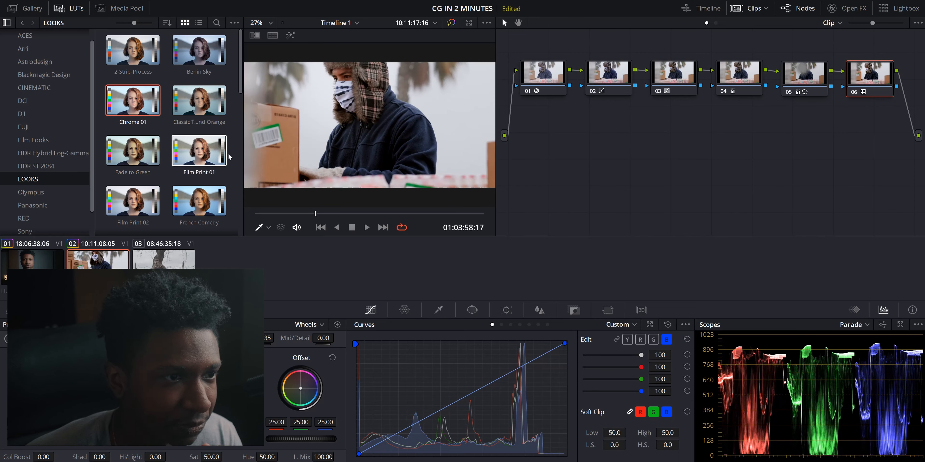
left_click(213, 112)
double_click(213, 111)
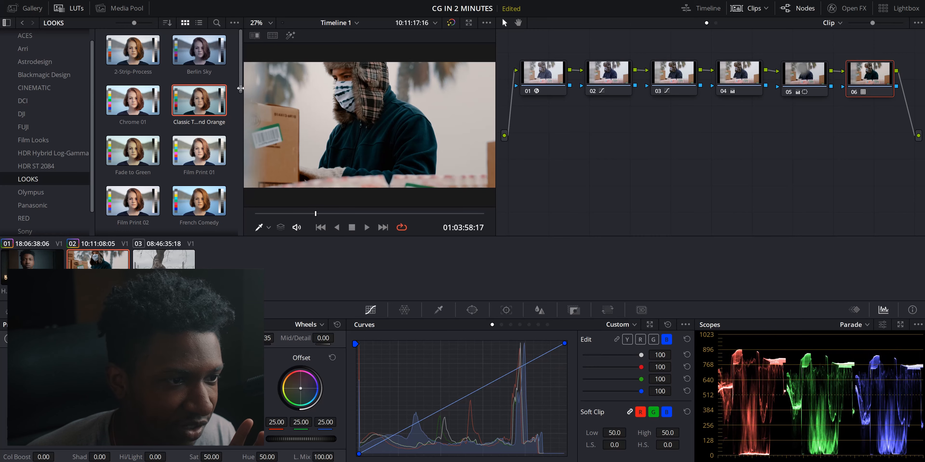
left_click_drag(242, 89, 247, 234)
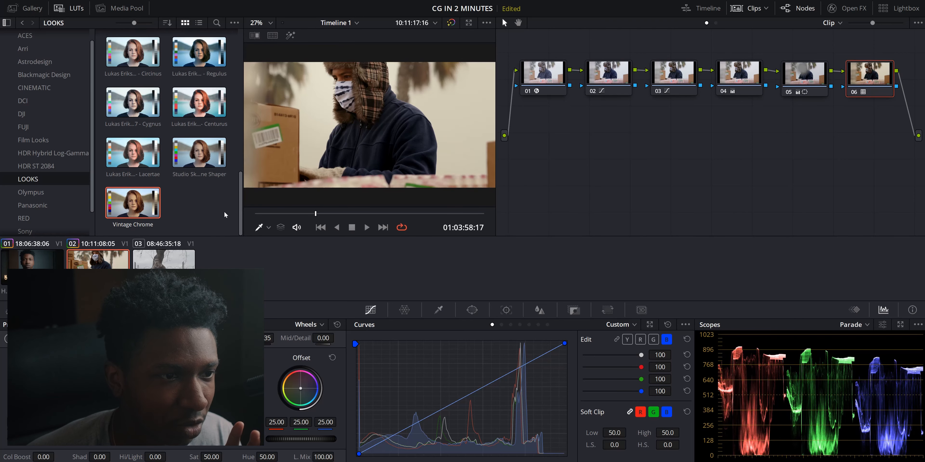
- Clear the look LUT from node 06 and return to the start of the LOOKS library
right_click(869, 78)
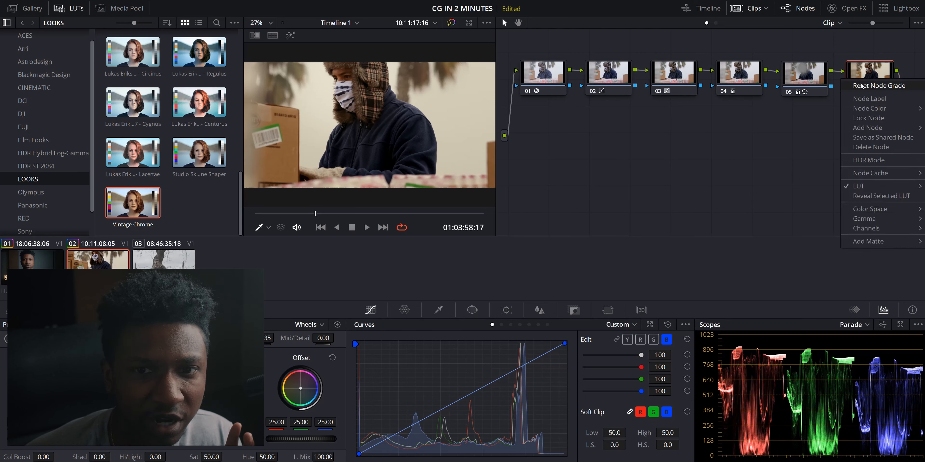
left_click(871, 173)
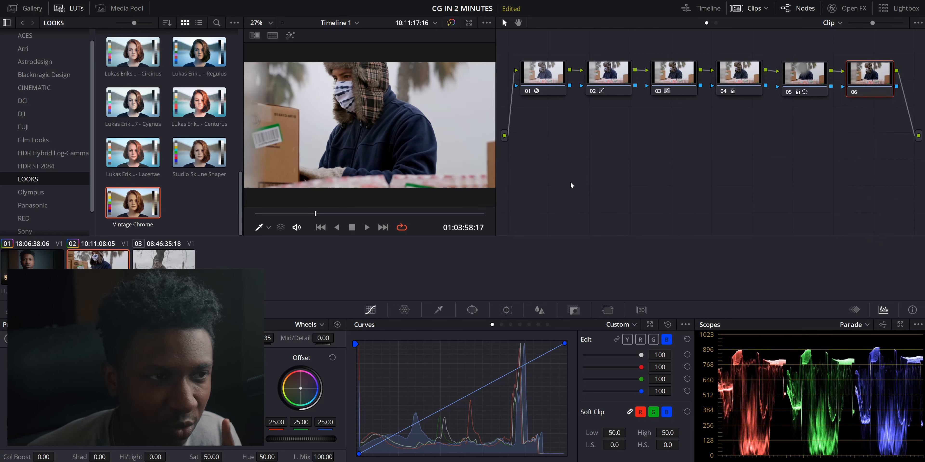
scroll(227, 135, "up", 10)
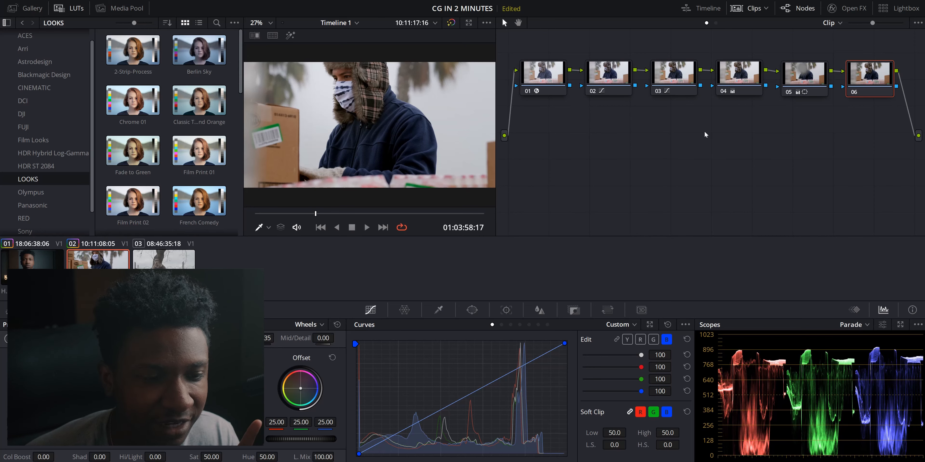
- Switch to the third clip and add four serial nodes after its node 01
key("Down")
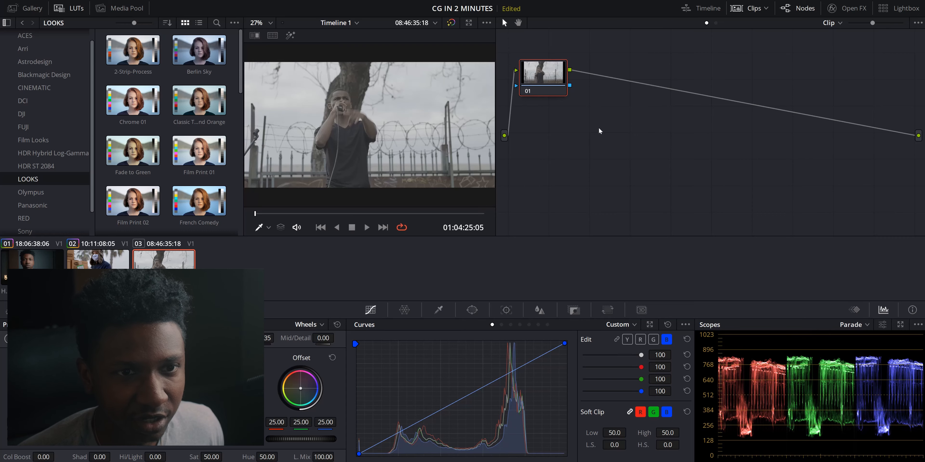
key("alt+s")
key("alt+s")
key("alt+s")
key("alt+s")
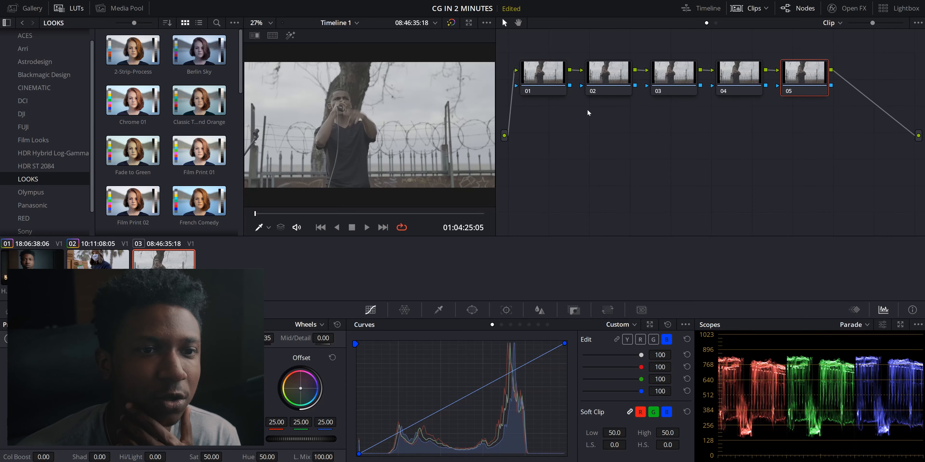
- Apply the Color Space Transform effect to node 01 of the third clip
left_click(552, 77)
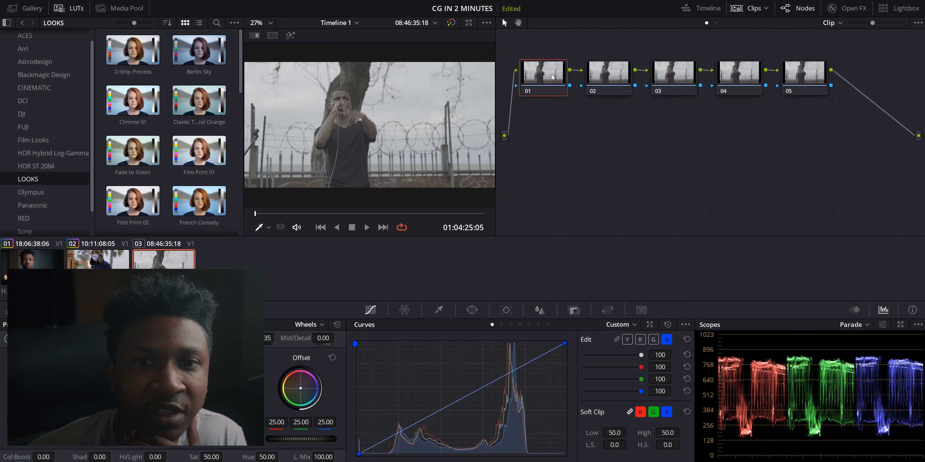
left_click(846, 9)
left_click_drag(841, 170, 543, 75)
- Set the third clip's Color Space Transform to Rec.2020 input color space and FujiFilm F-Log input gamma
left_click(819, 65)
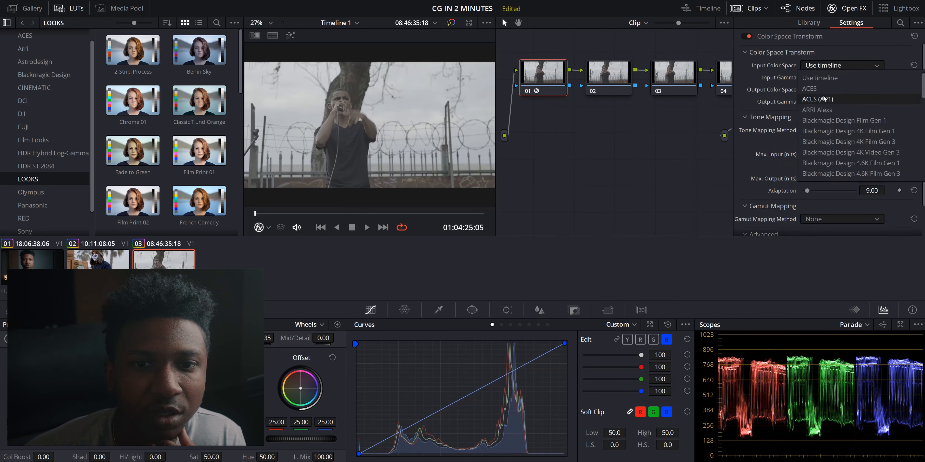
scroll(819, 122, "down", 5)
left_click(824, 172)
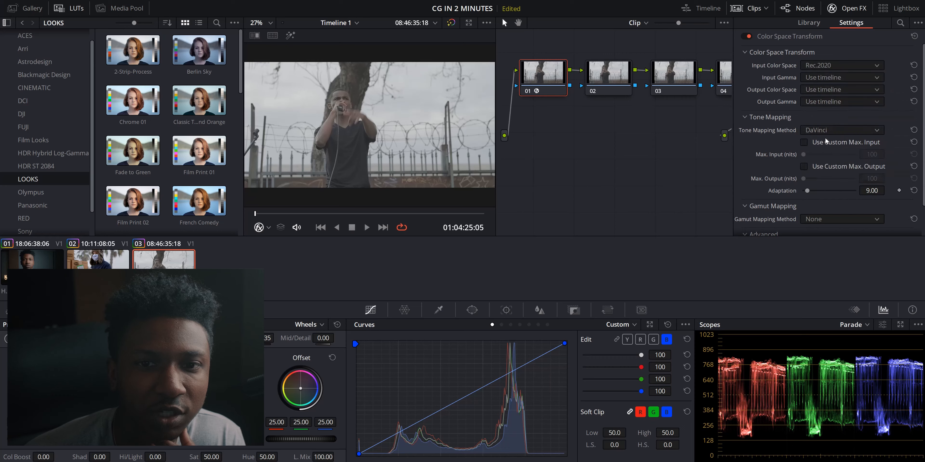
left_click(822, 75)
scroll(827, 137, "down", 2)
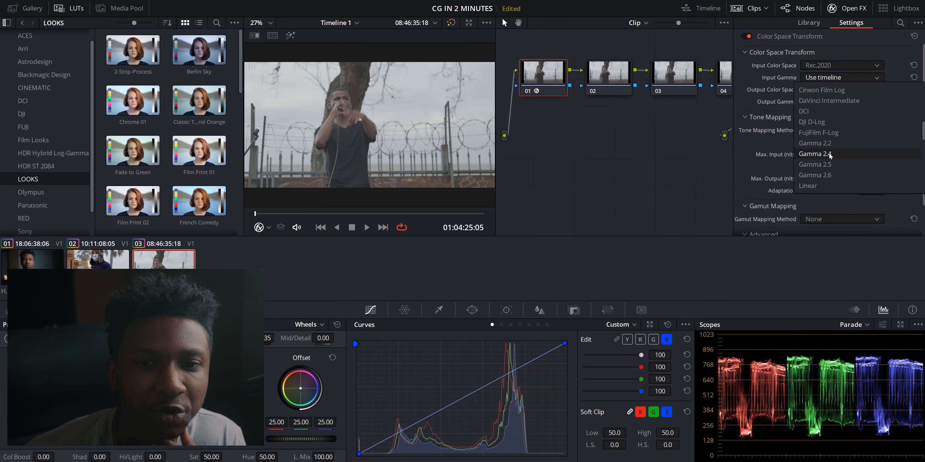
left_click(828, 136)
- Set the third clip's tone mapping method to Luminance Mapping and close the effect settings
left_click(826, 130)
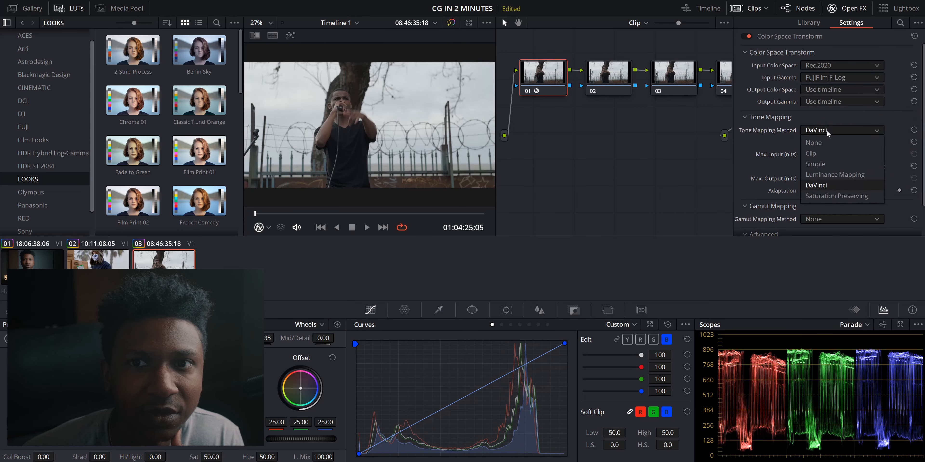
left_click(842, 174)
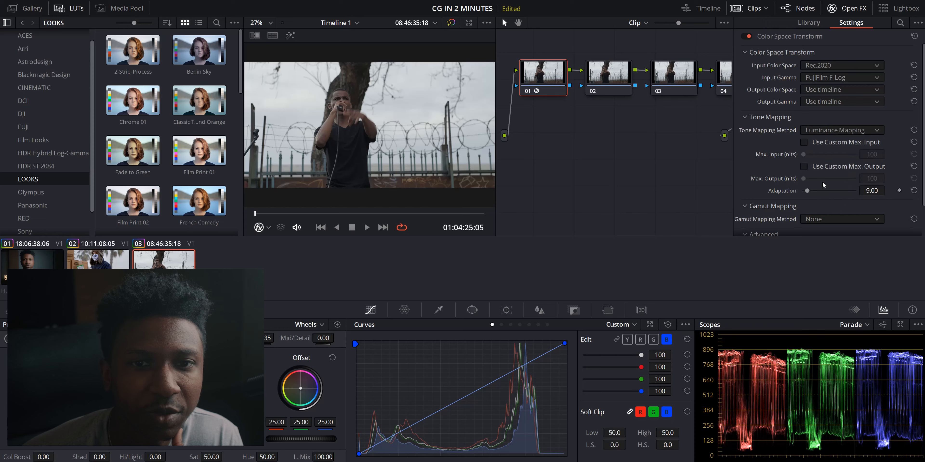
left_click(848, 8)
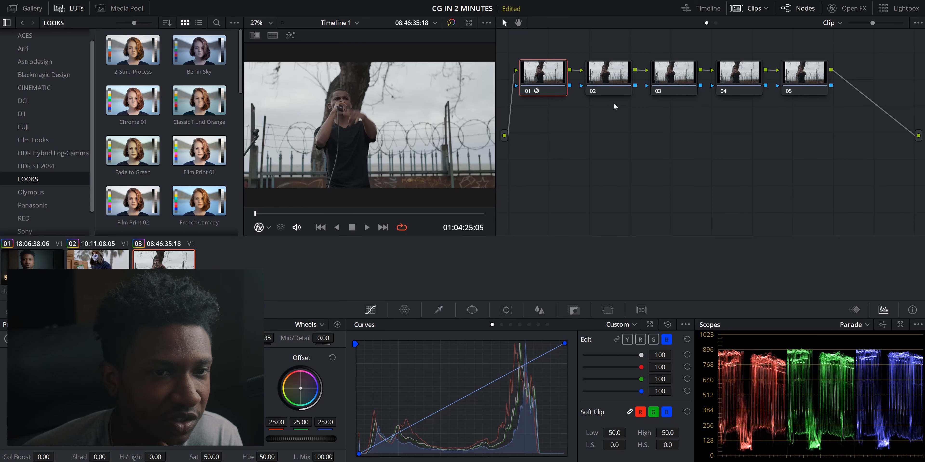
- On node 02, move the linked curves' black point slightly inward, and shift the blue curve's black point a little further inward
left_click(599, 89)
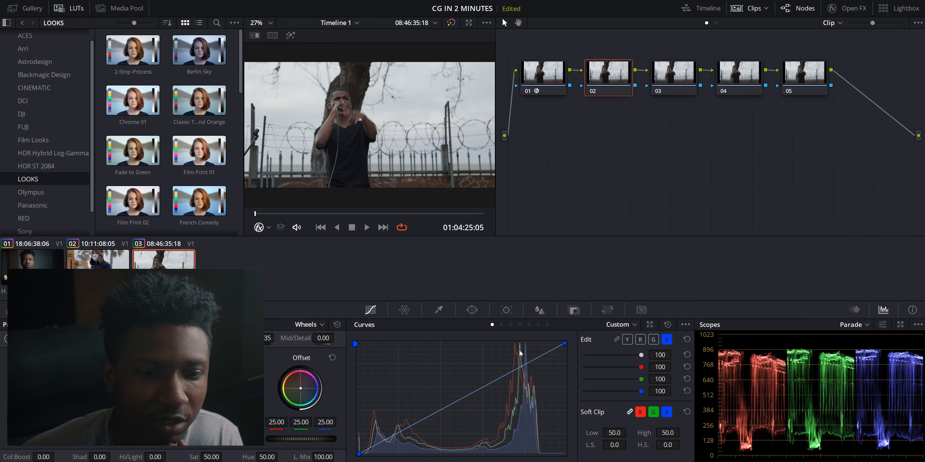
left_click(616, 340)
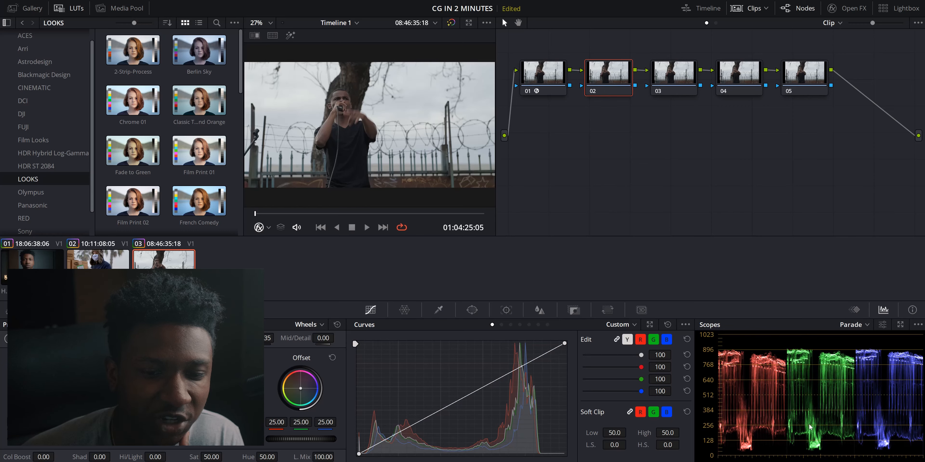
left_click(360, 454)
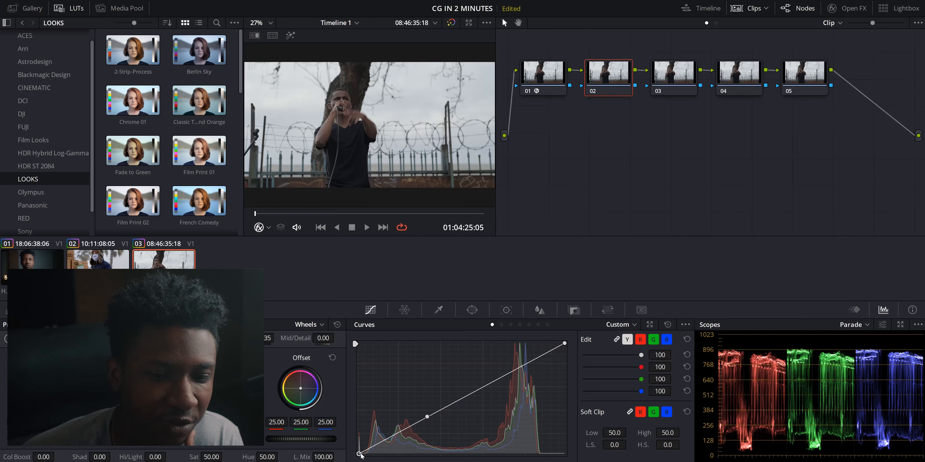
left_click_drag(361, 455, 369, 457)
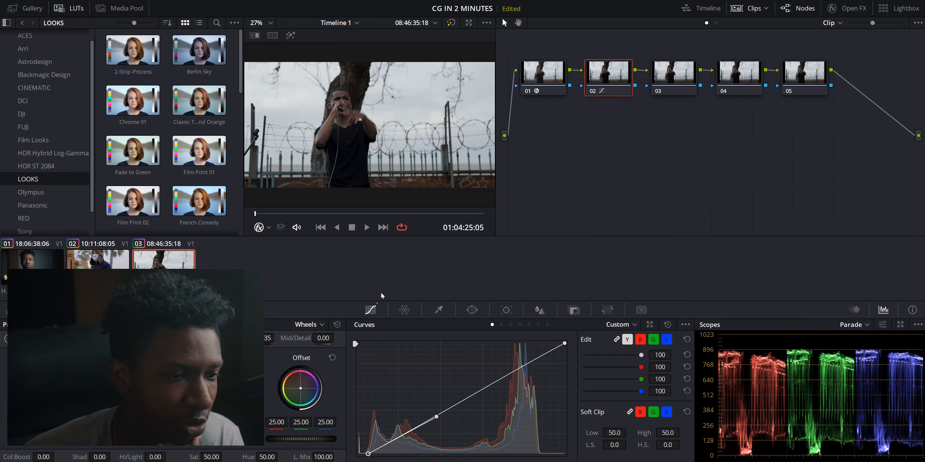
left_click(667, 340)
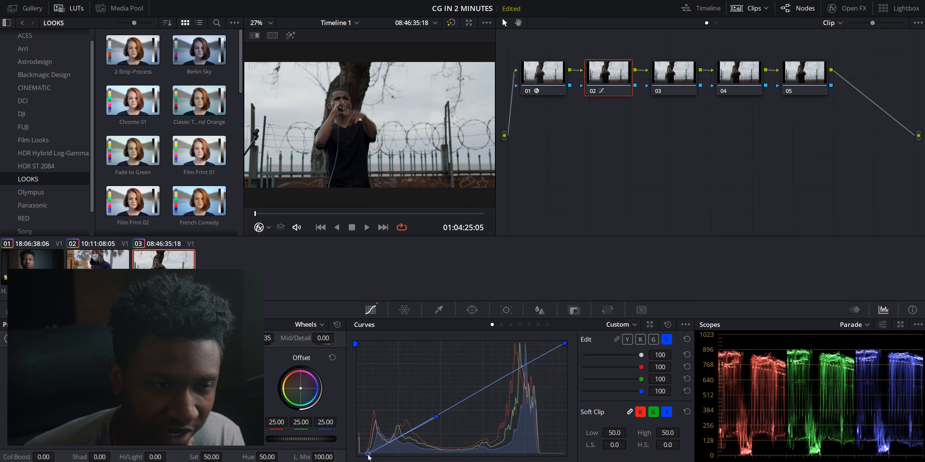
left_click_drag(368, 455, 371, 455)
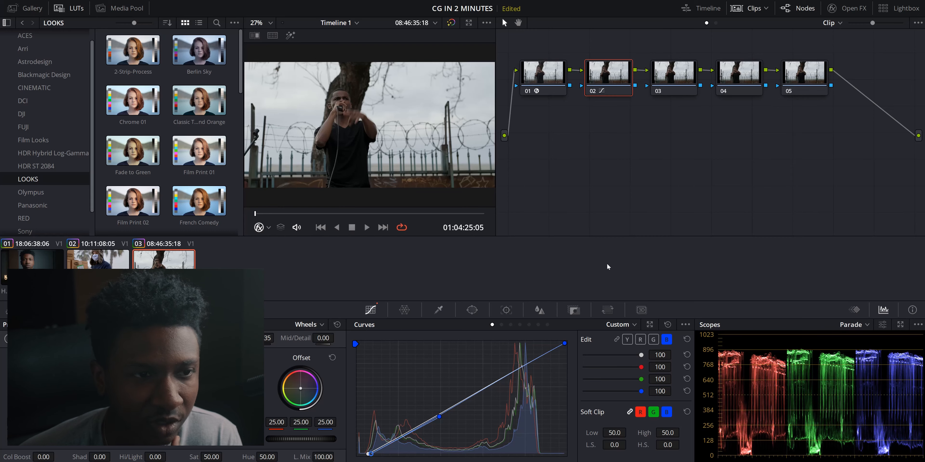
- Add an inverted circle window with softness 23.76 around the performer's head and chest on node 03, and lower the offset to 17.55
left_click(674, 88)
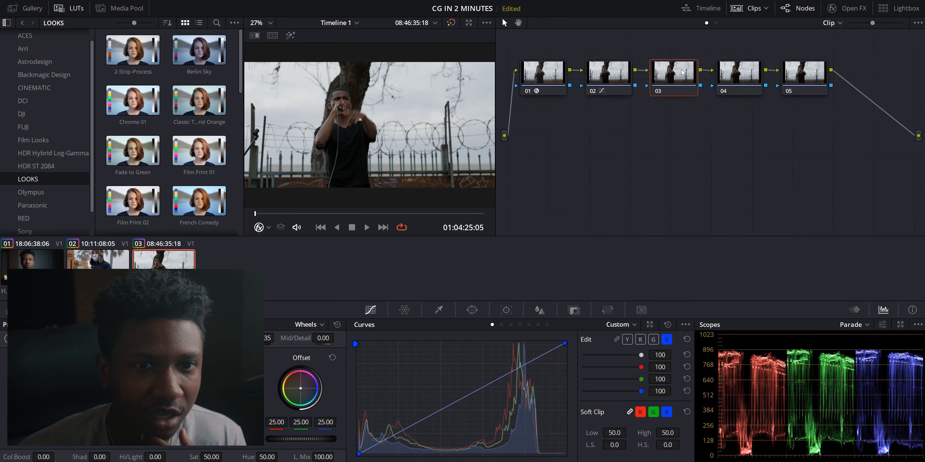
left_click(474, 311)
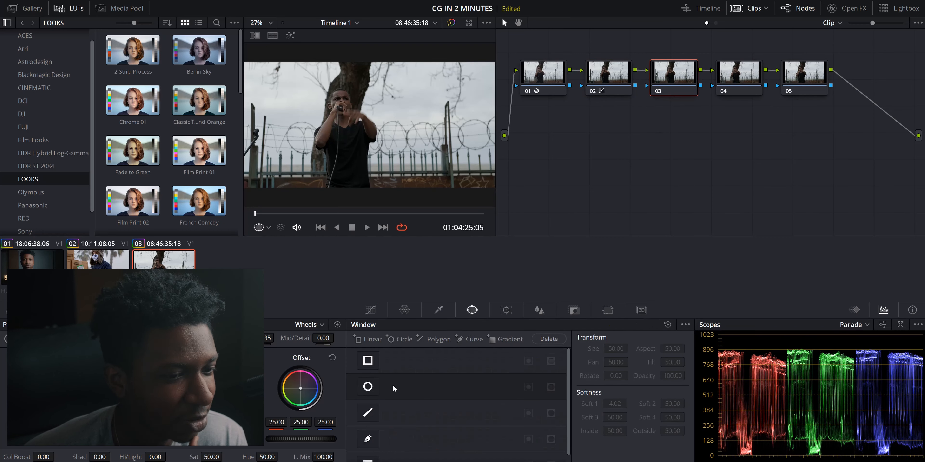
left_click(367, 387)
left_click_drag(375, 120, 357, 107)
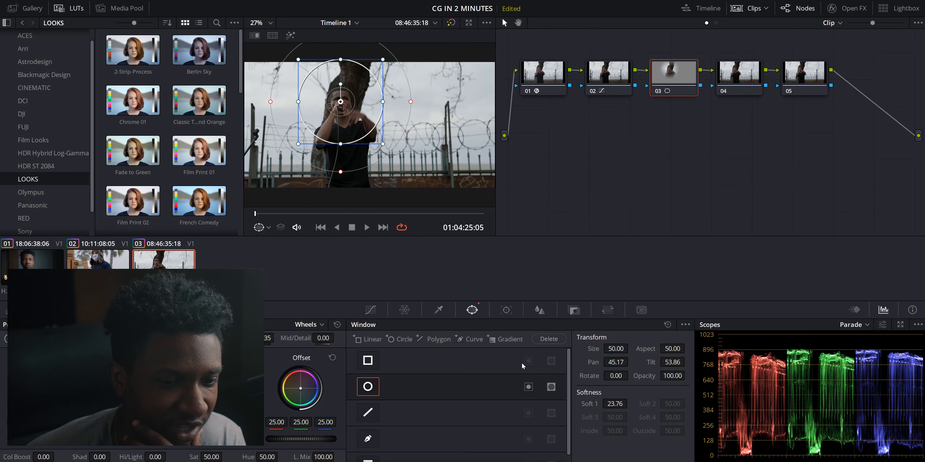
left_click(528, 387)
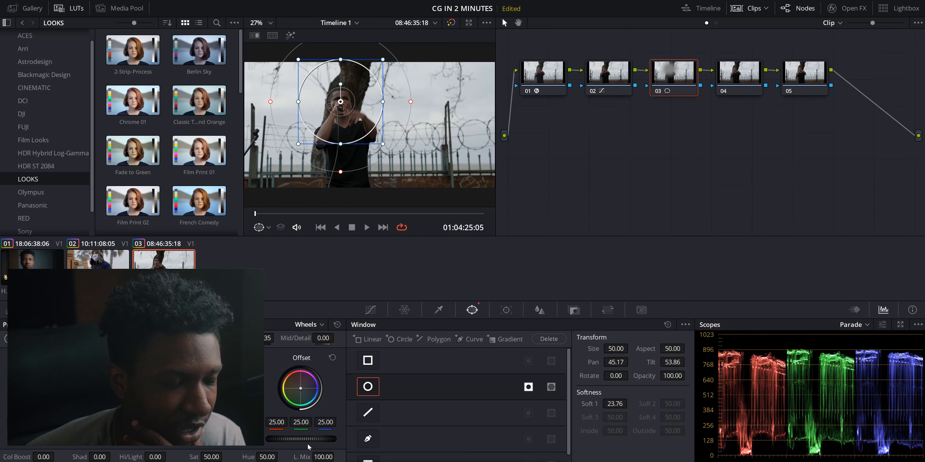
left_click_drag(301, 439, 275, 439)
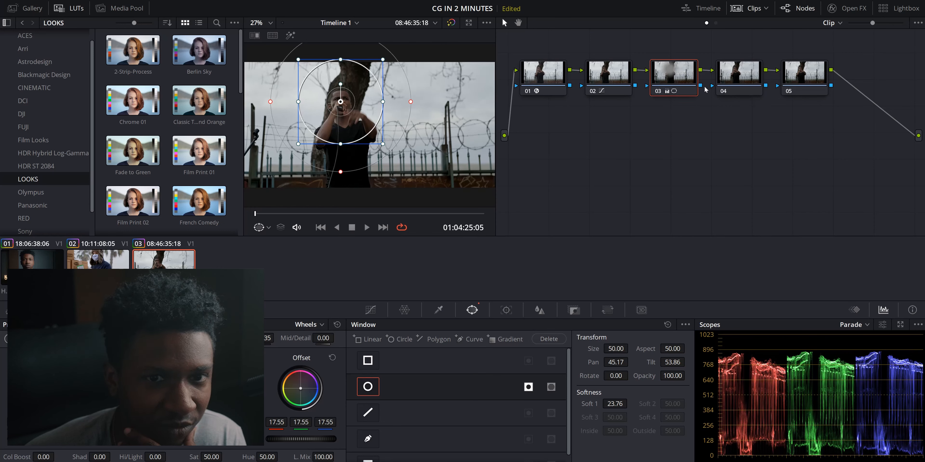
- Hide the window overlay and toggle node 03 off and on to compare the image with and without the vignette
left_click(371, 310)
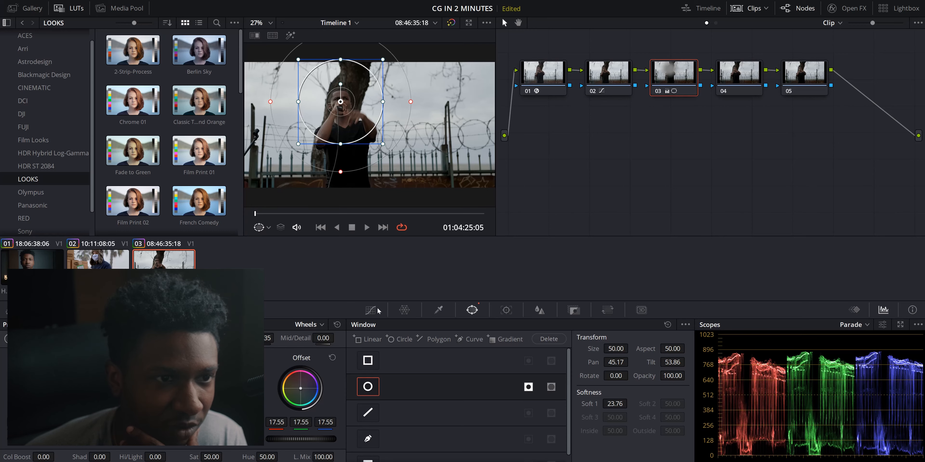
left_click(659, 92)
left_click(659, 91)
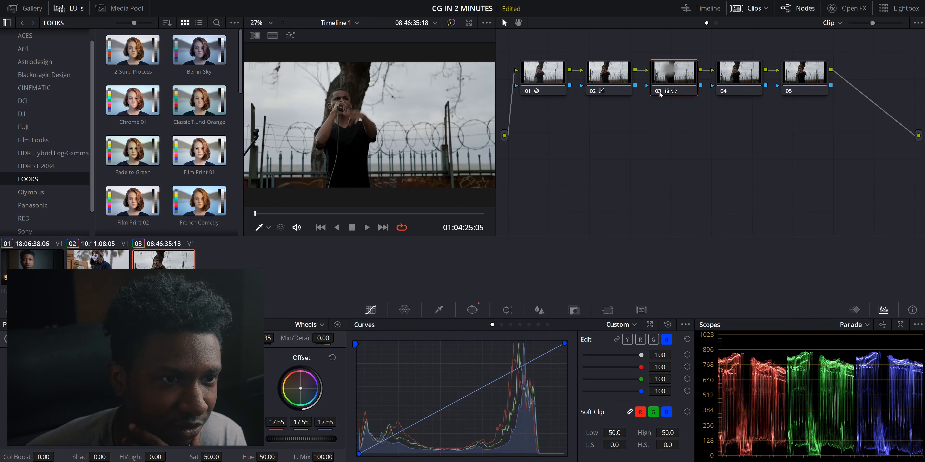
left_click(659, 91)
left_click(659, 92)
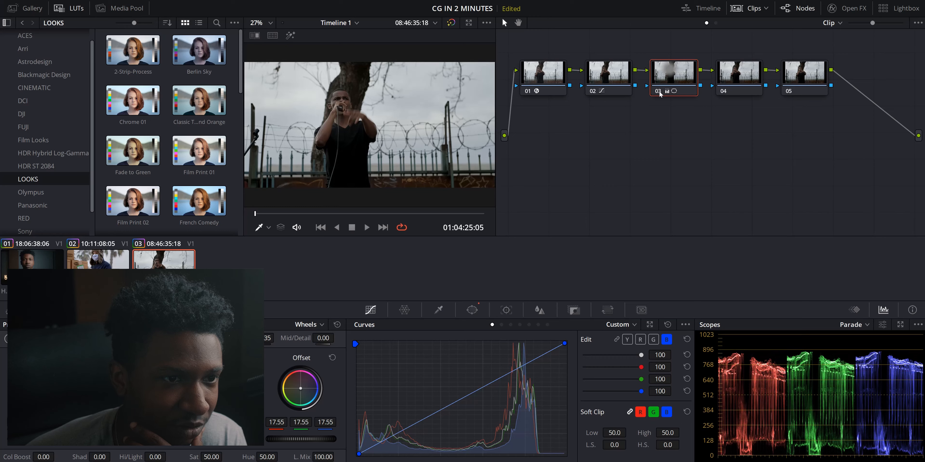
left_click(659, 91)
left_click(658, 91)
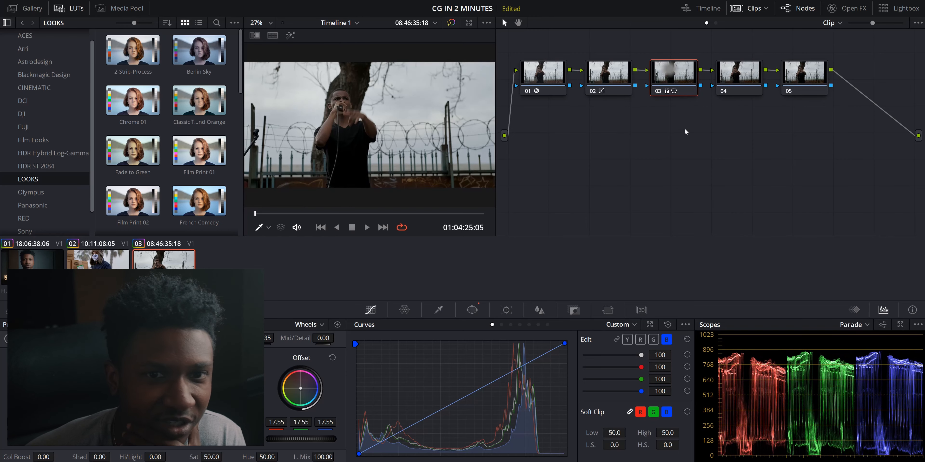
- Apply the Classic Teal and Orange look LUT to node 04 and play the clip muted from 01:04:42:17
left_click(747, 82)
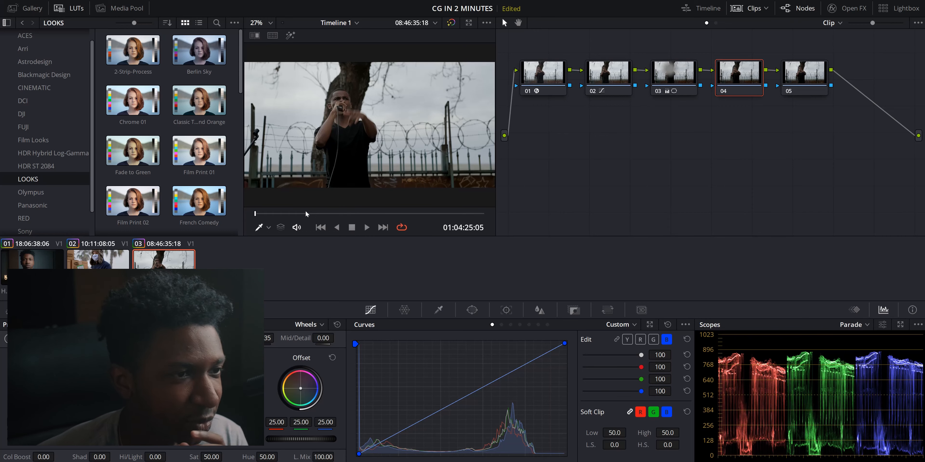
double_click(222, 113)
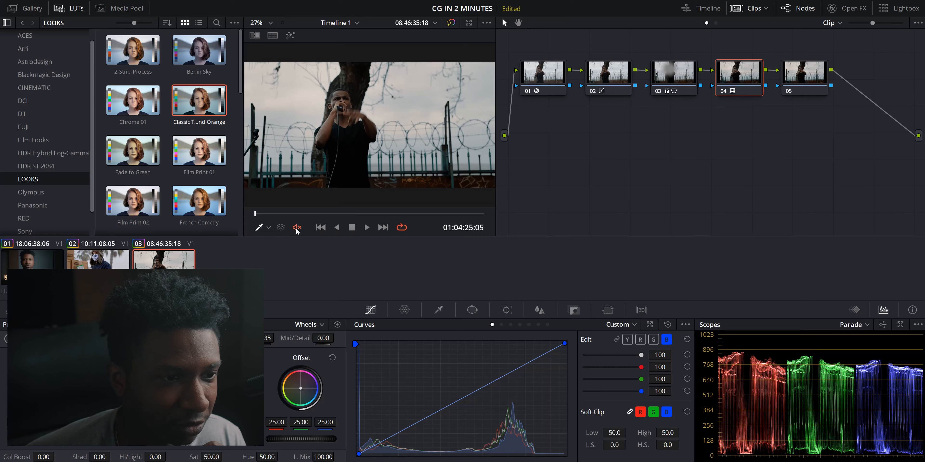
left_click(325, 213)
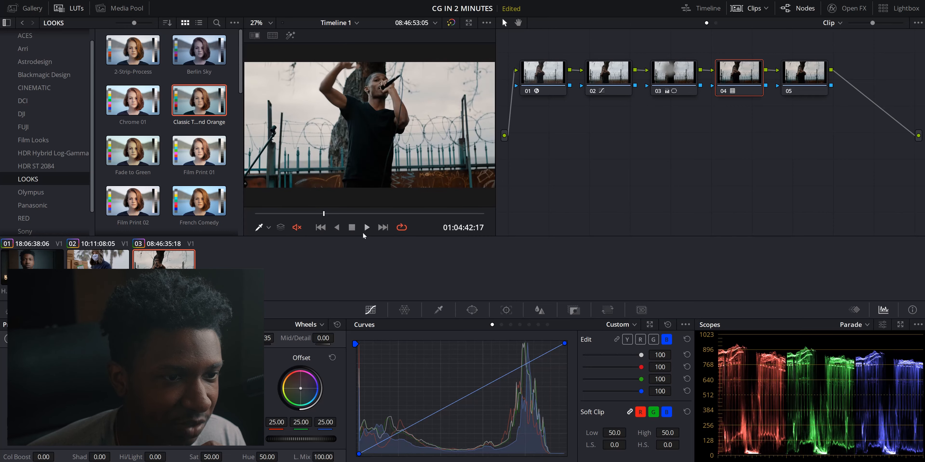
left_click(365, 227)
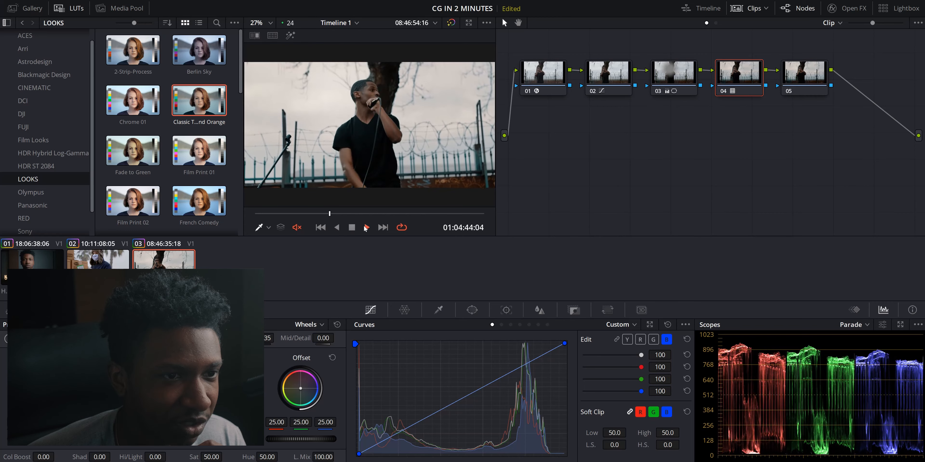